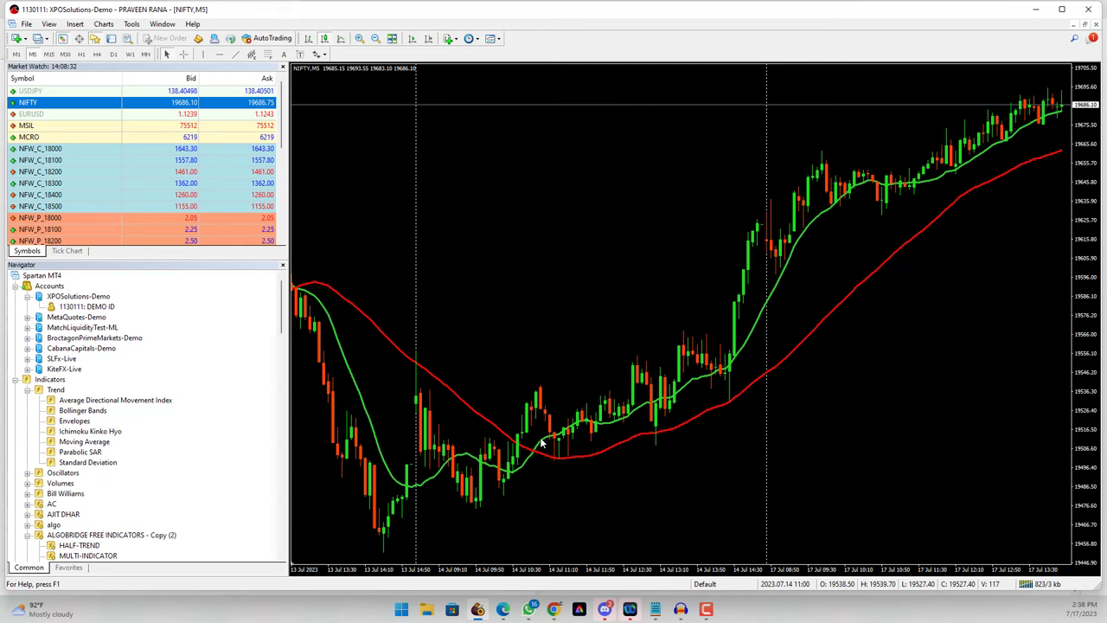
left_click_drag(524, 324, 596, 323)
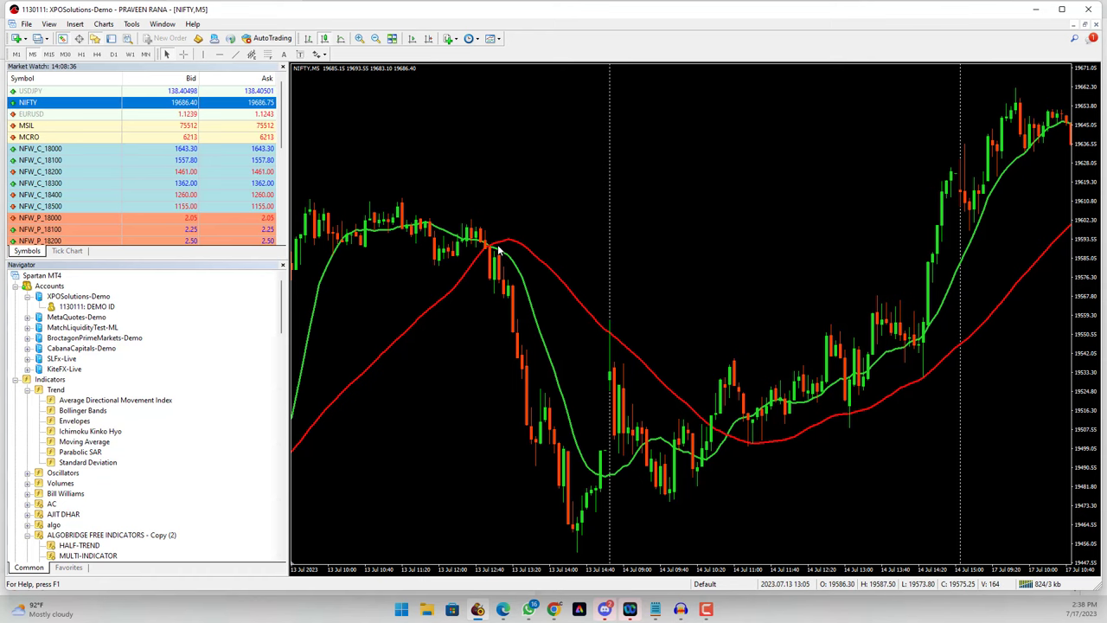
mouse_move(512, 245)
left_click_drag(813, 269, 568, 274)
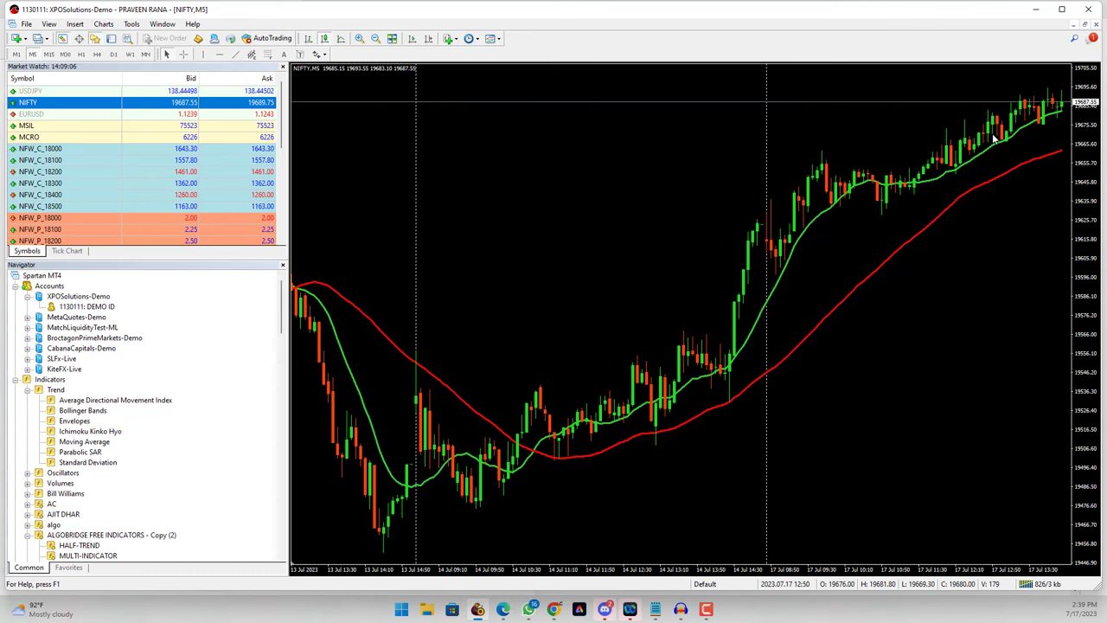
- Switch to Edge and log into algocrab.com with the saved email and account password
left_click(555, 611)
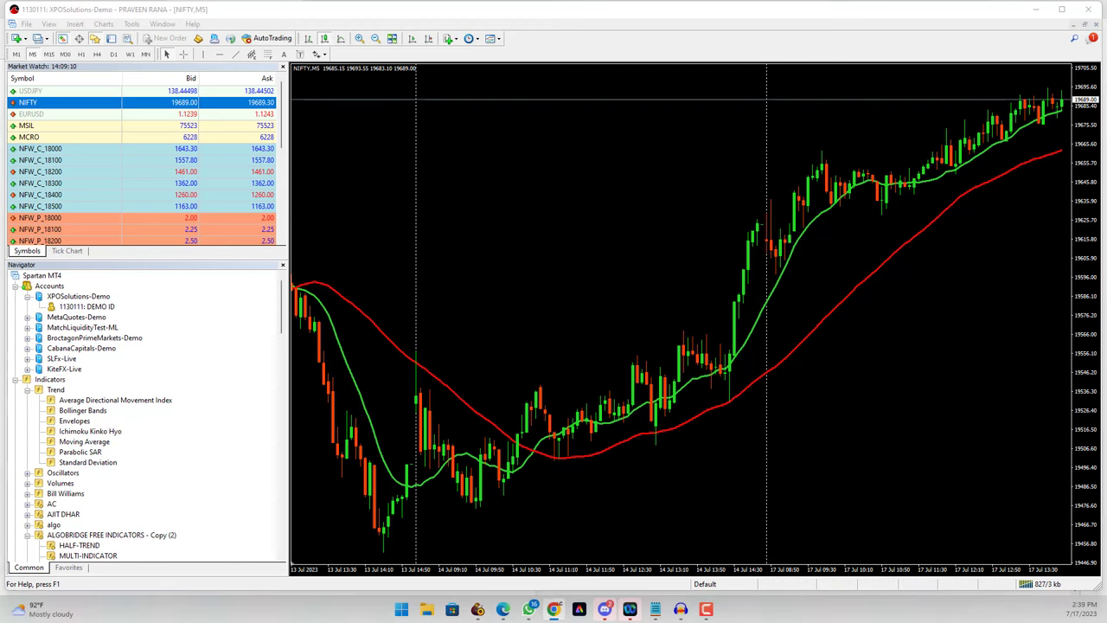
left_click(502, 610)
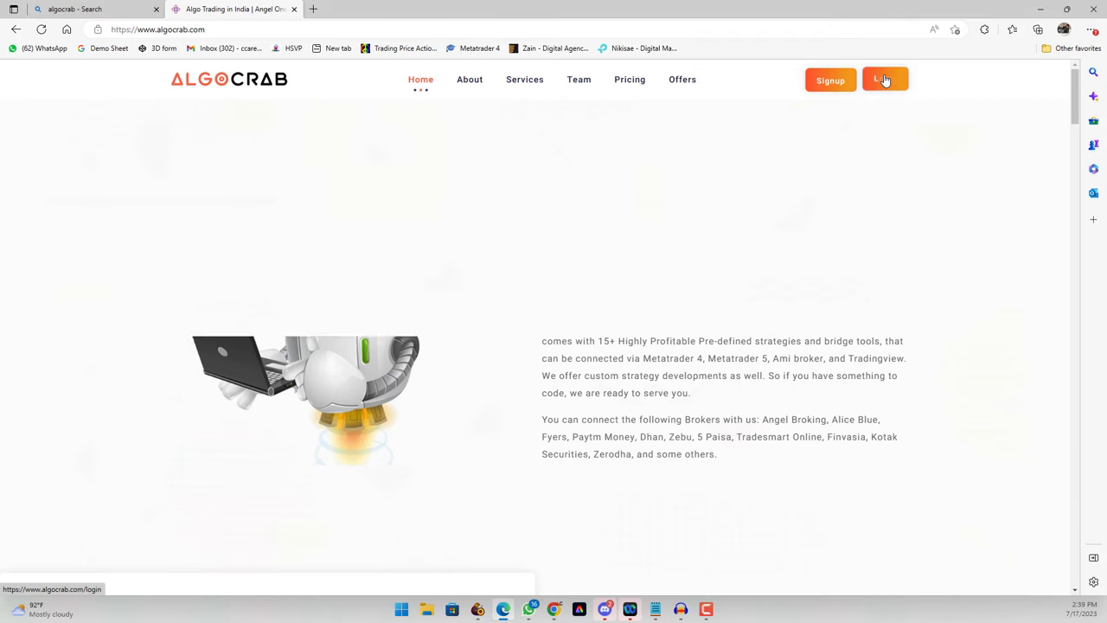
left_click(886, 79)
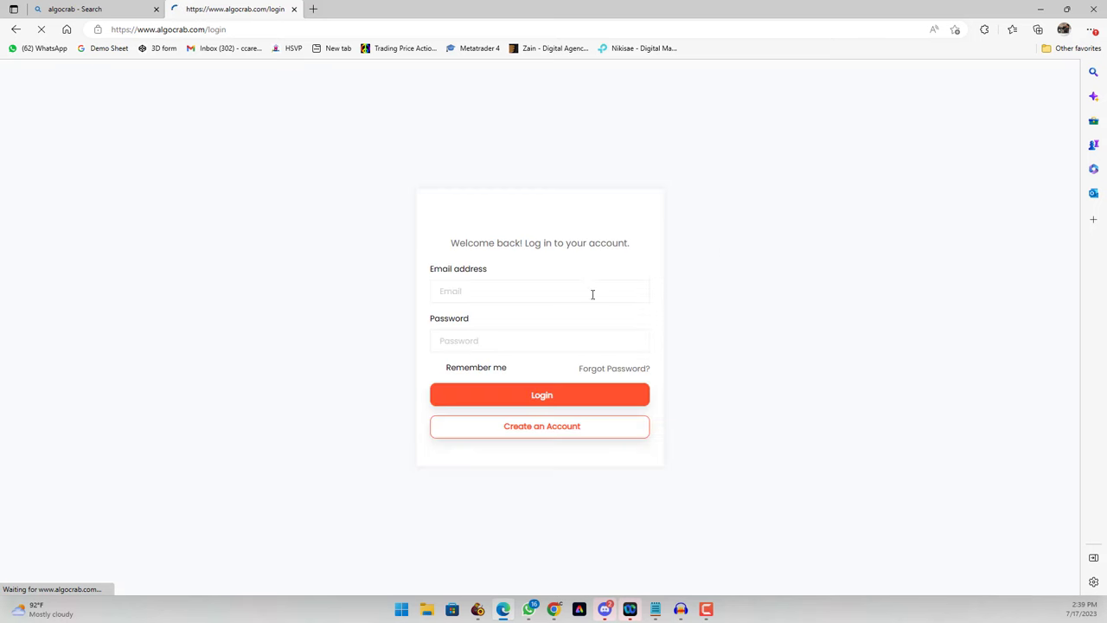
left_click(474, 297)
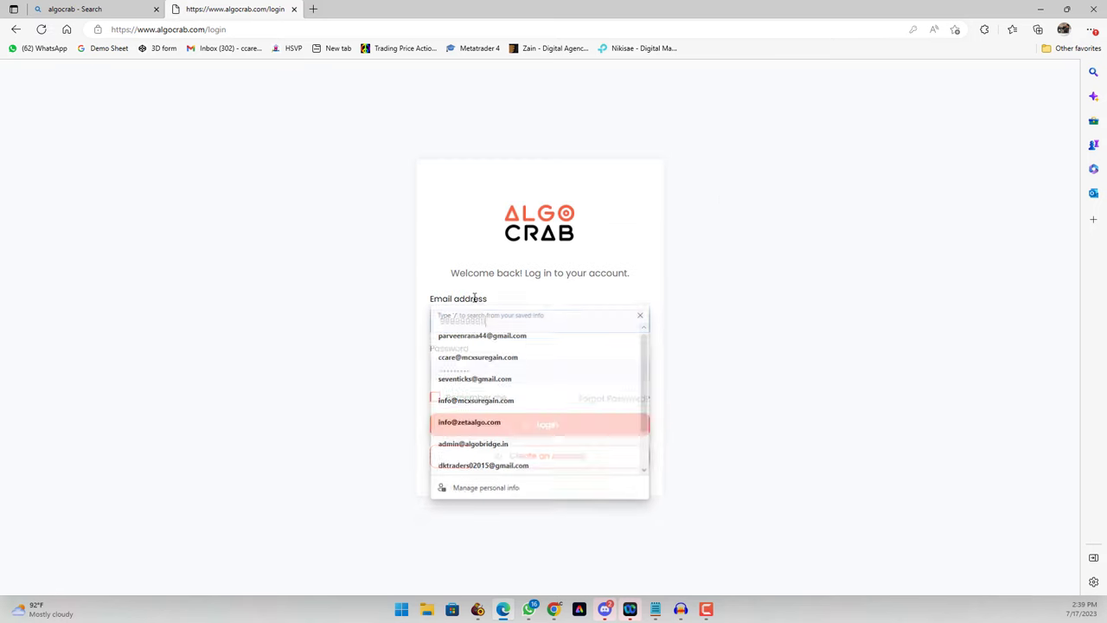
left_click(492, 323)
double_click(492, 323)
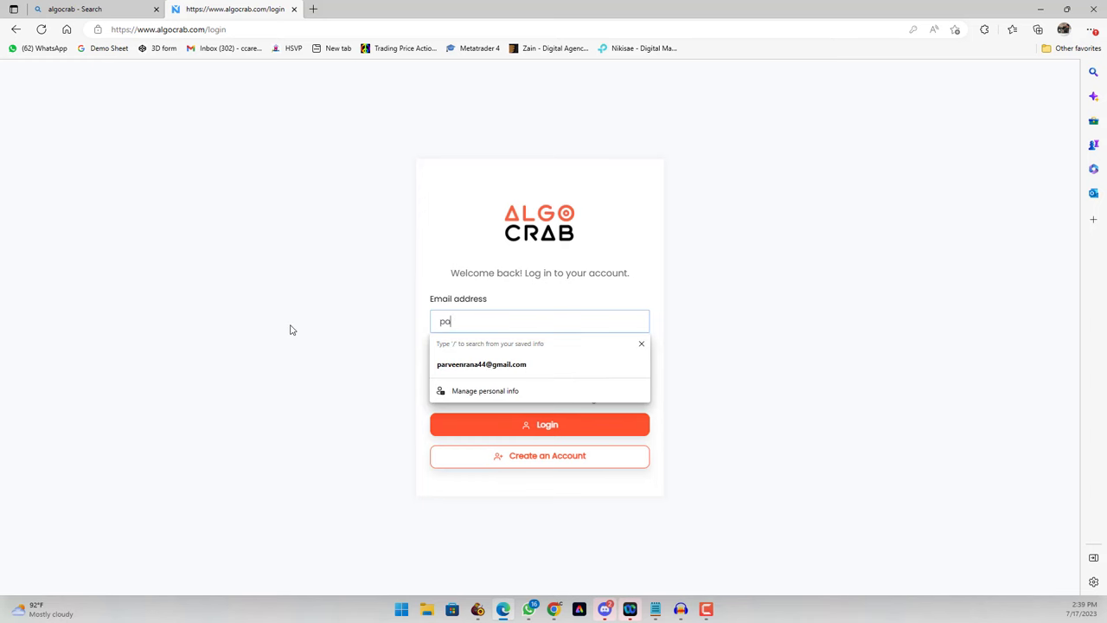
left_click(462, 367)
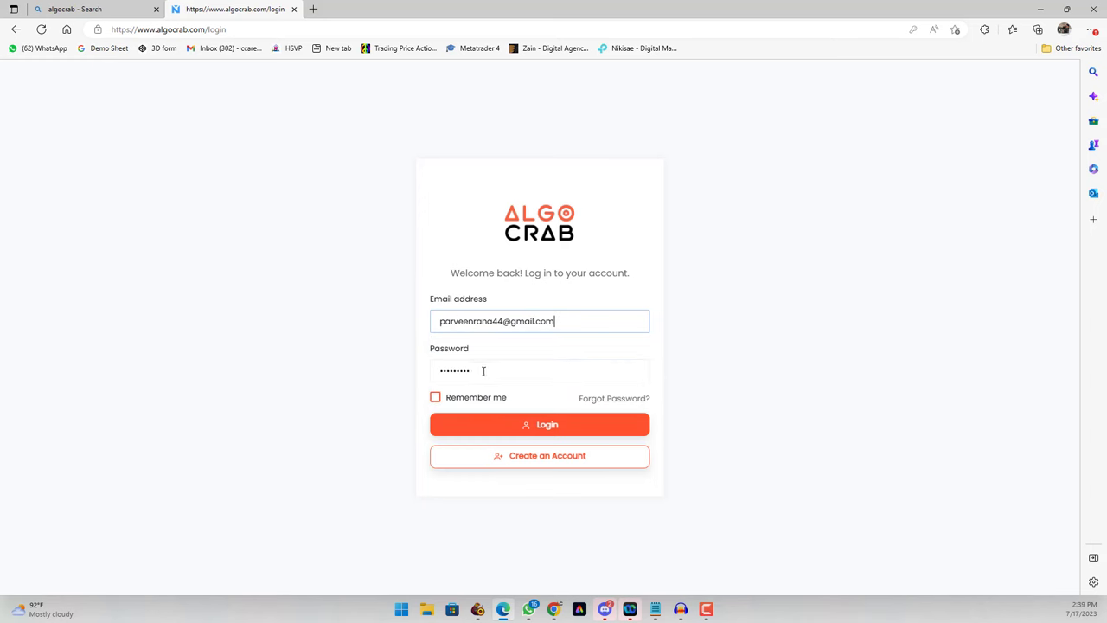
left_click(479, 371)
type("••••••")
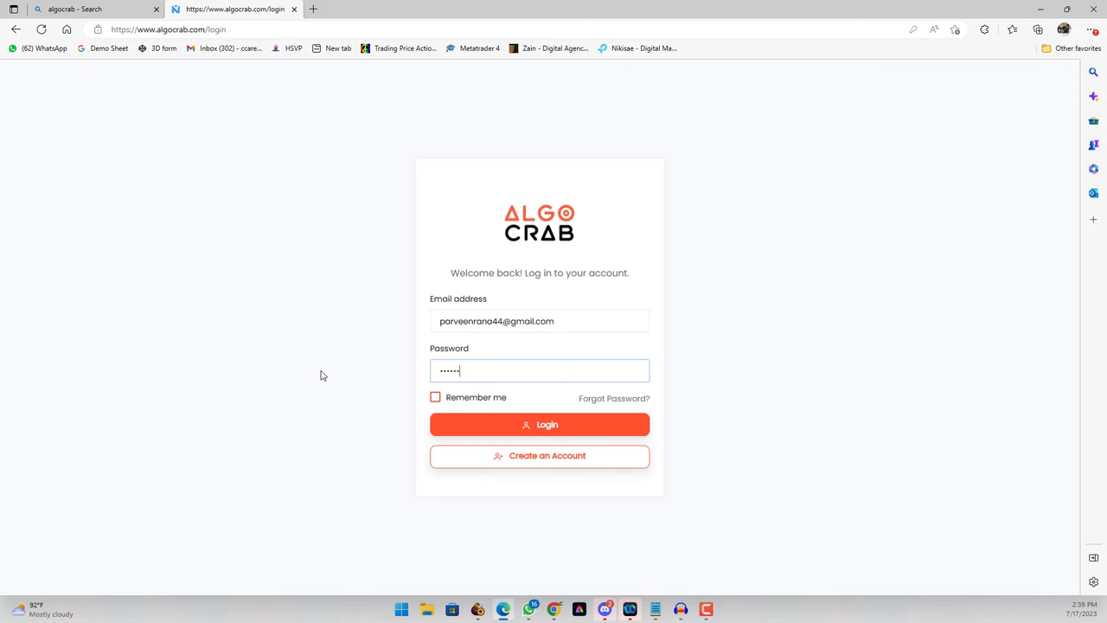
key("Return")
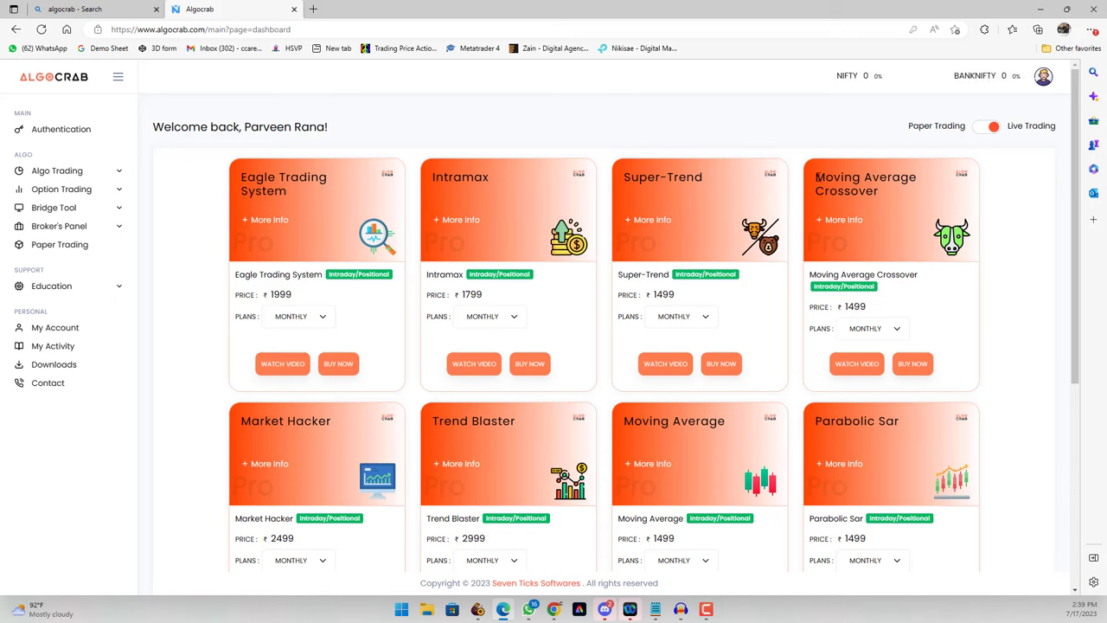
- On the Authentication page, choose ANGEL BROKING as the broker and select the old TOTP code
left_click_drag(816, 178, 896, 199)
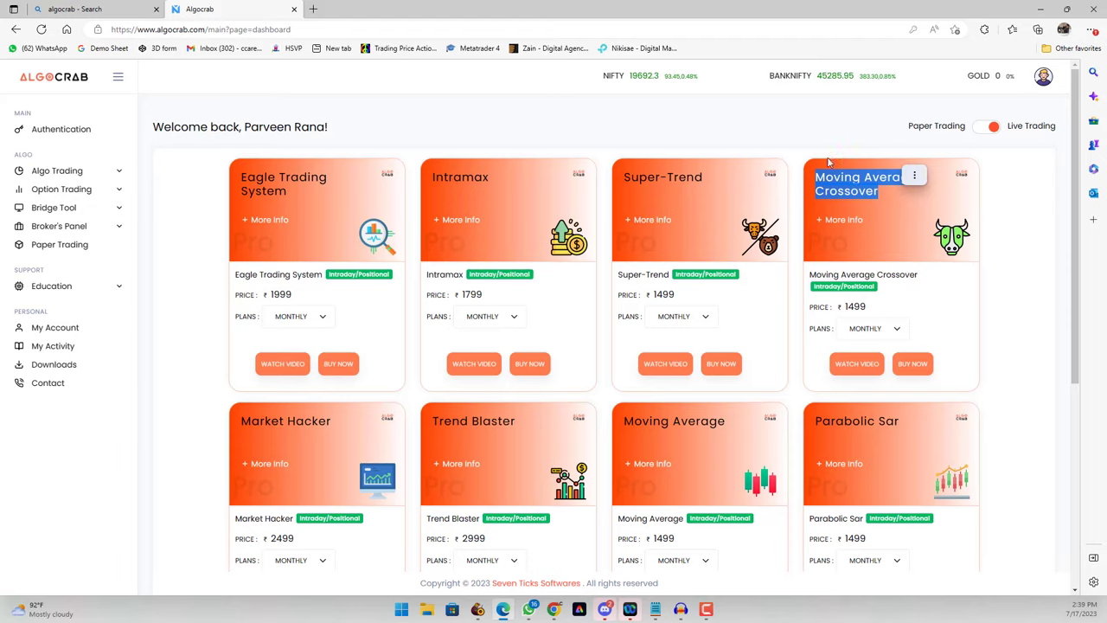
left_click(914, 175)
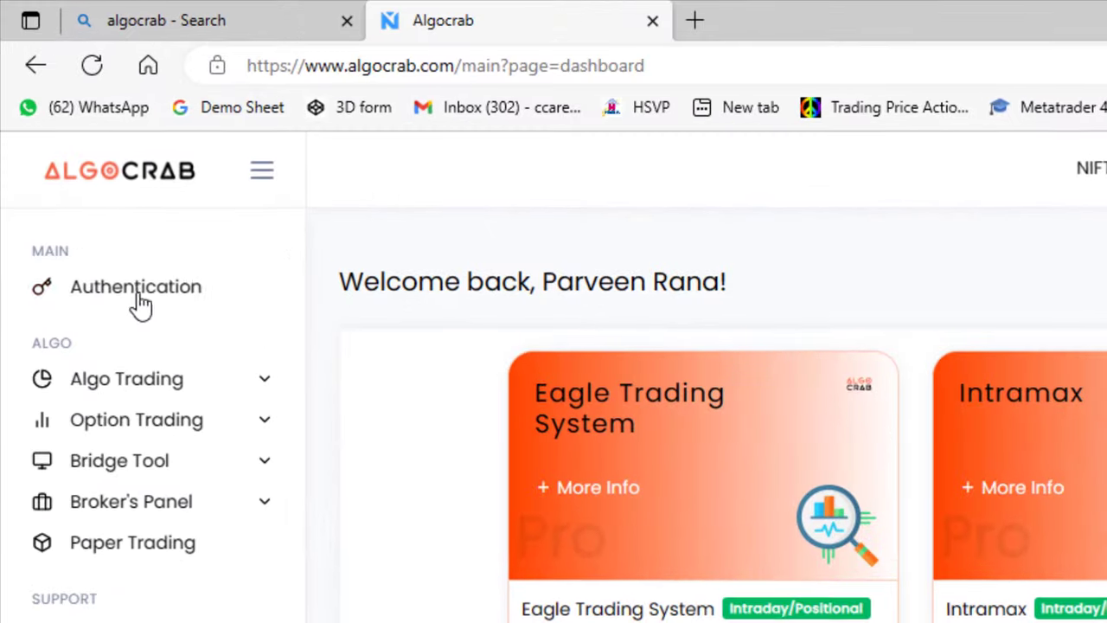
left_click(141, 303)
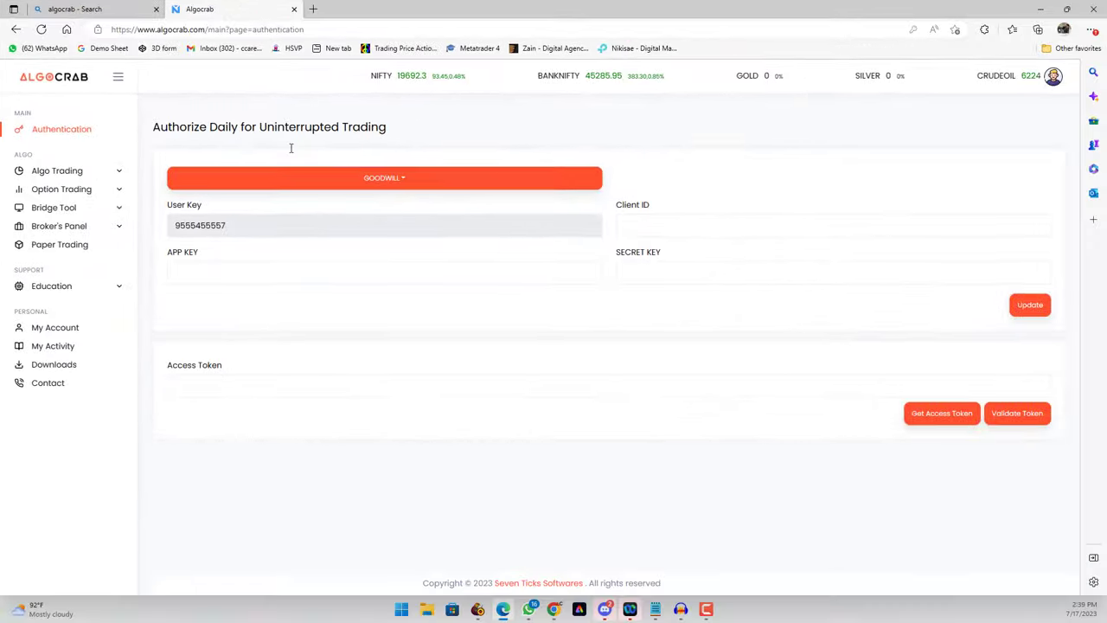
left_click(385, 177)
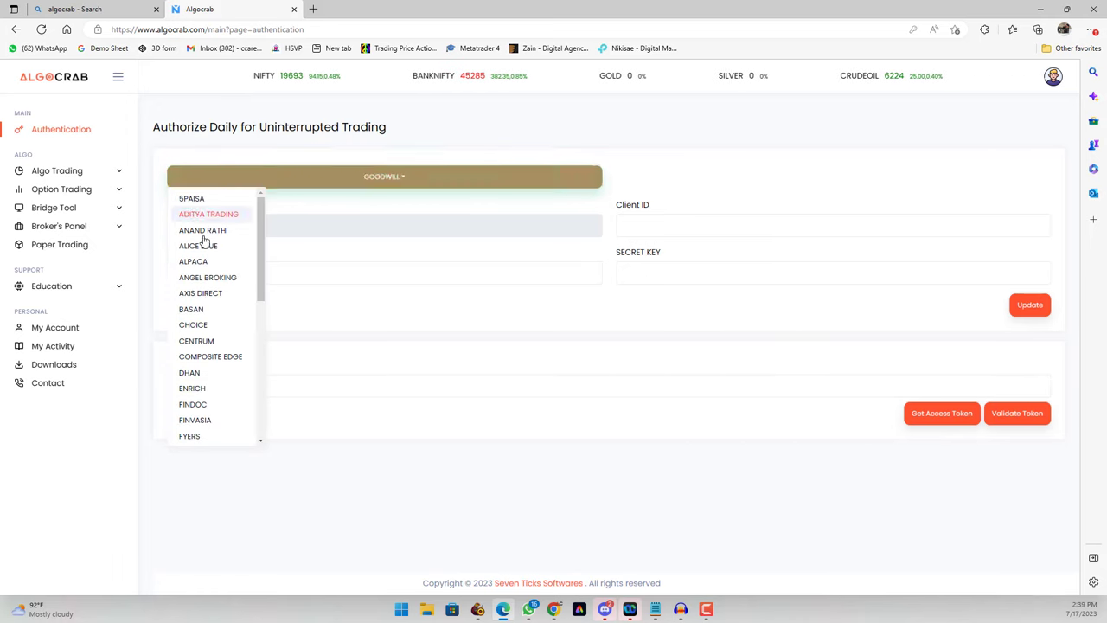
left_click(205, 278)
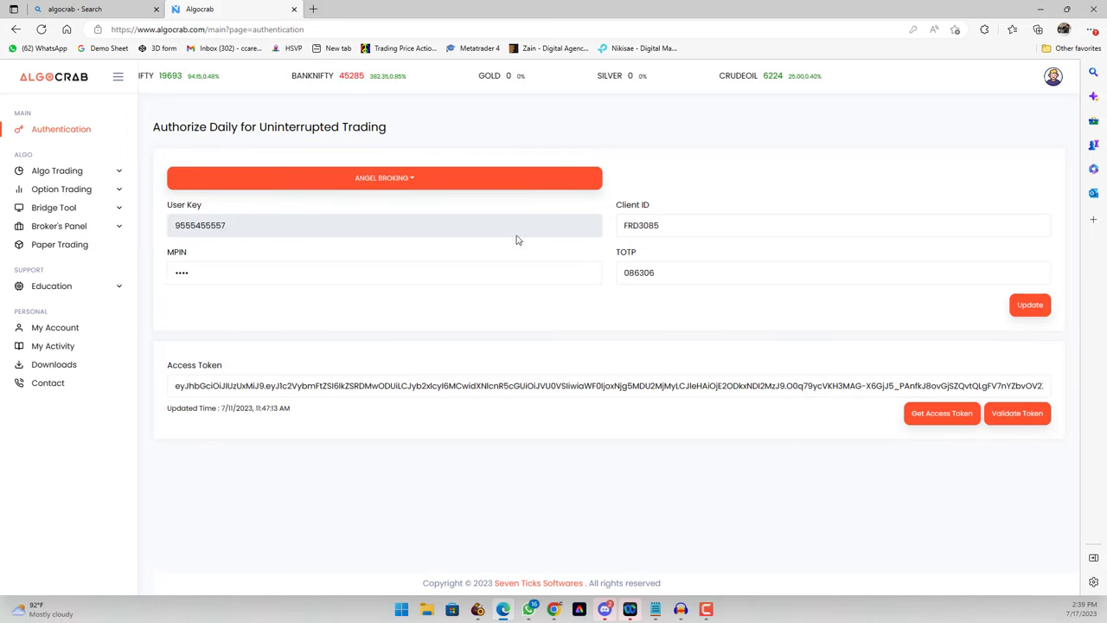
left_click_drag(654, 273, 578, 275)
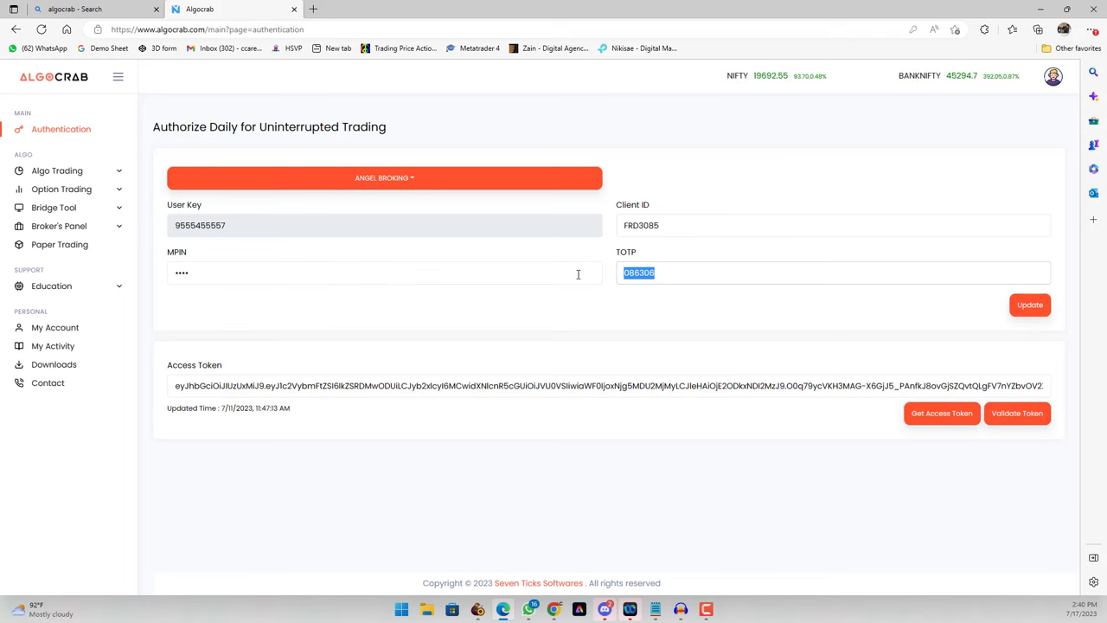
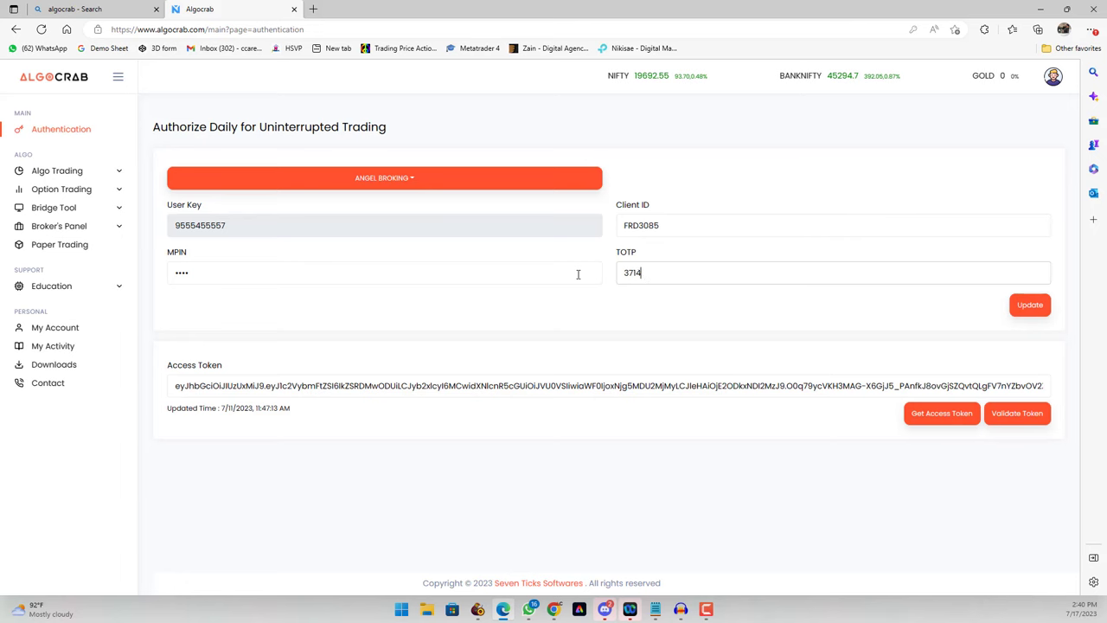
left_click(1030, 305)
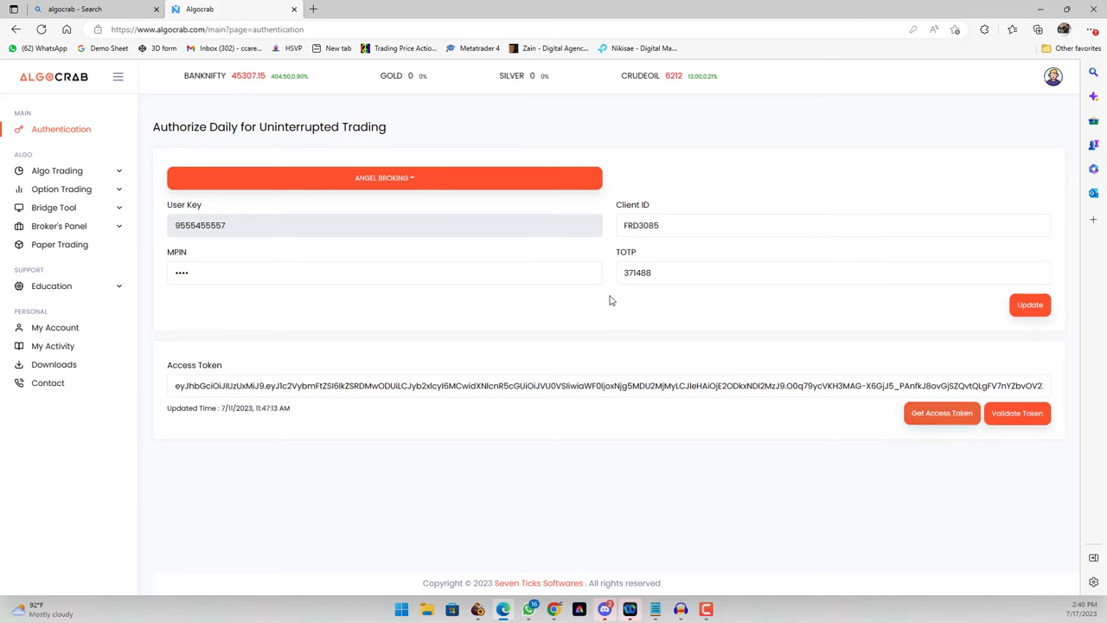
left_click(941, 413)
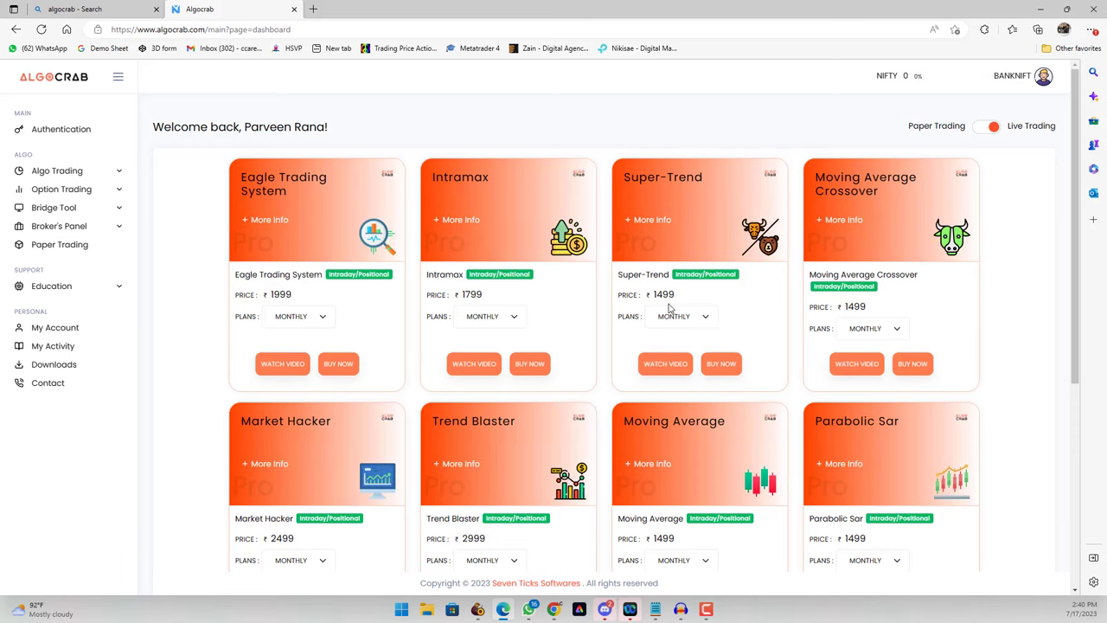
- Reopen Authentication and validate the access token dated 7/17/2023 2:40:26 PM
left_click(83, 131)
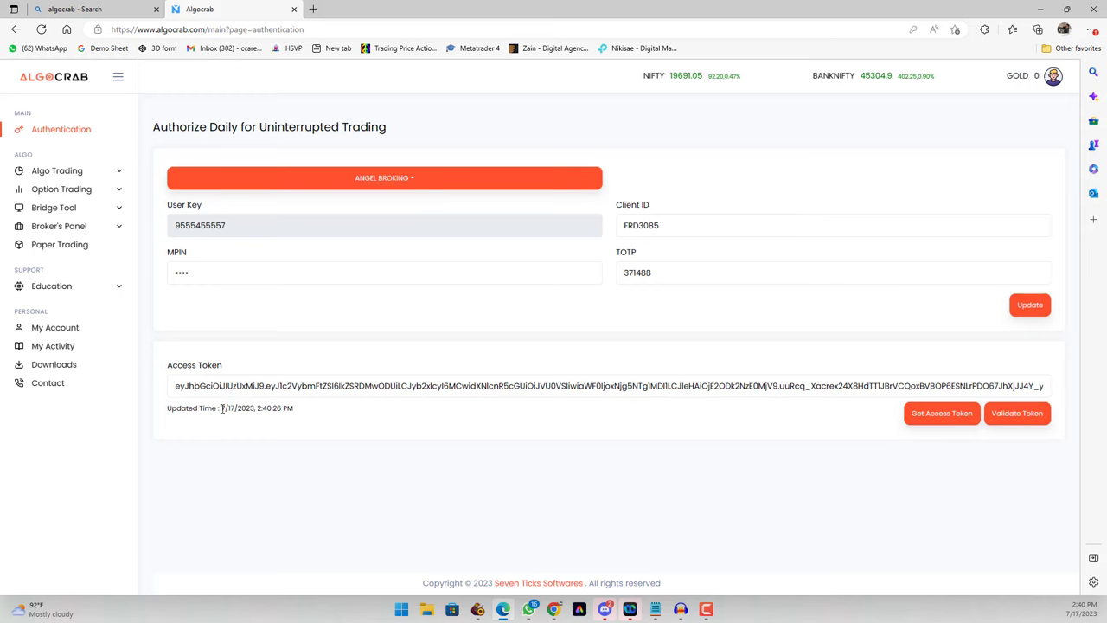
left_click_drag(219, 410, 306, 417)
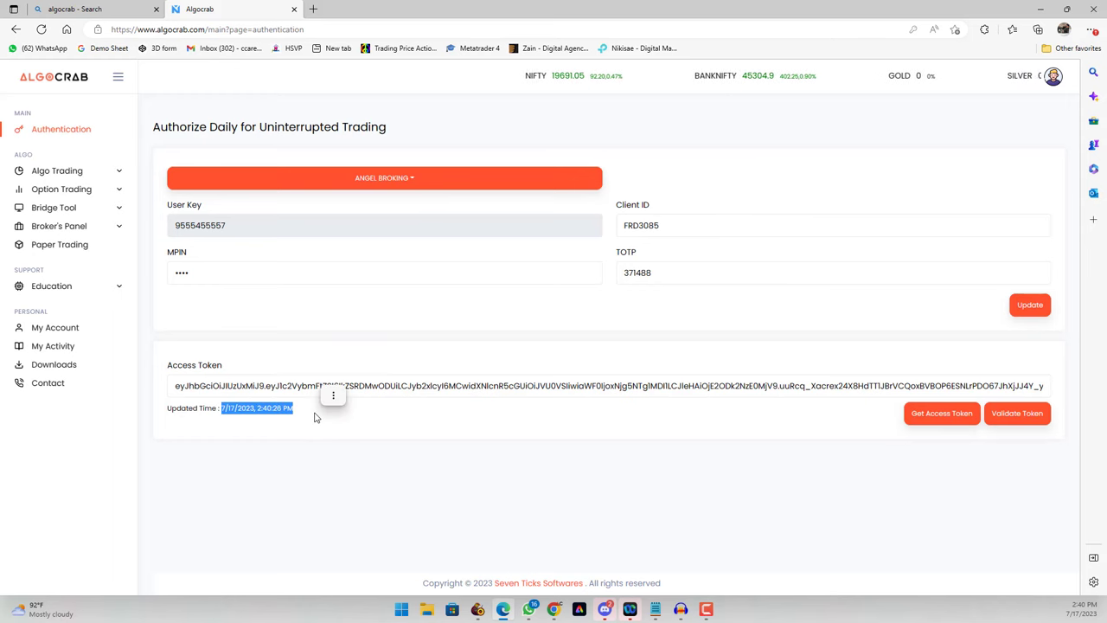
left_click(1009, 445)
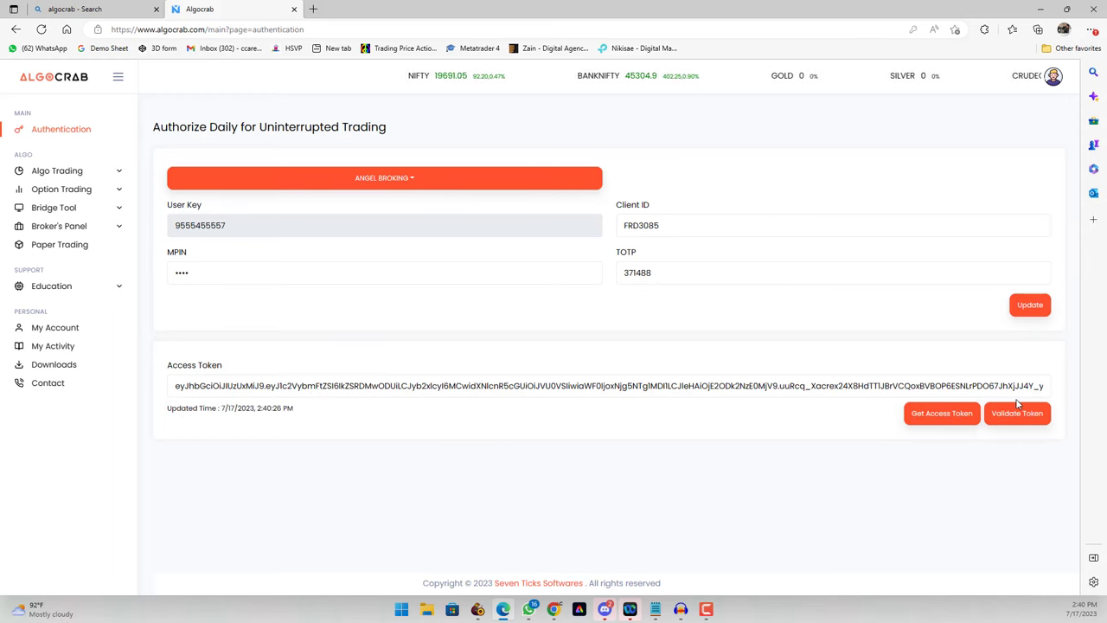
left_click(1017, 413)
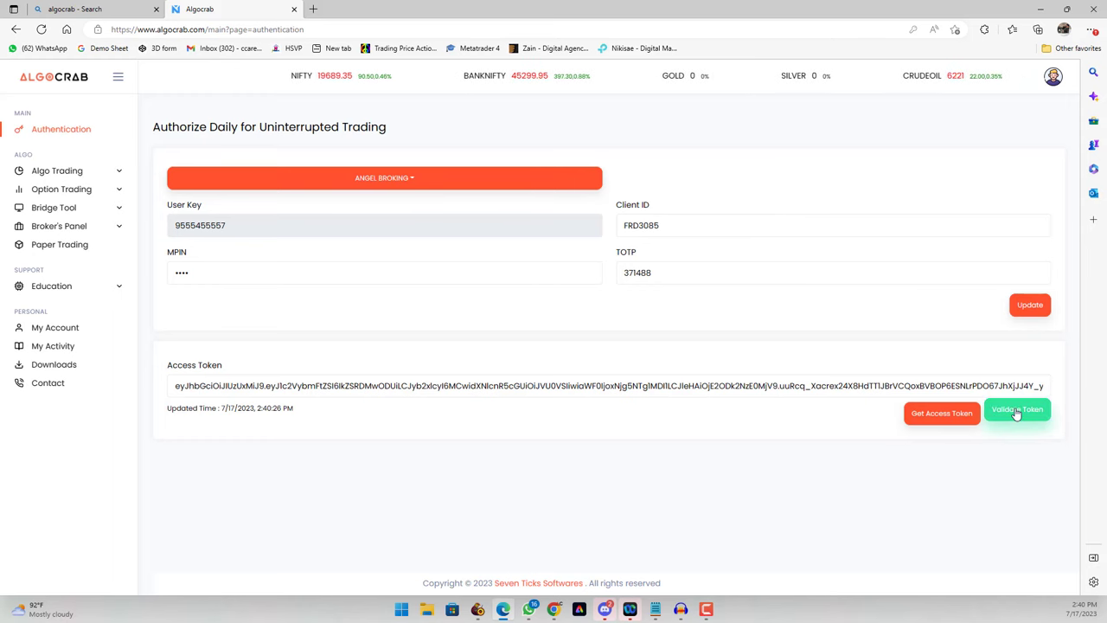
left_click_drag(984, 566, 674, 470)
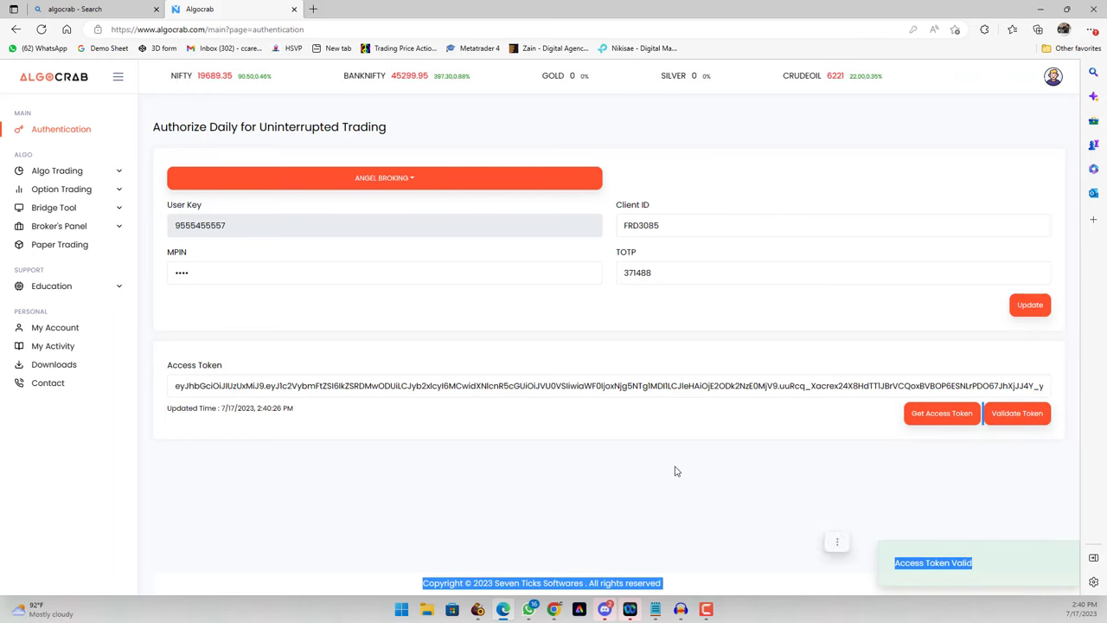
left_click(675, 469)
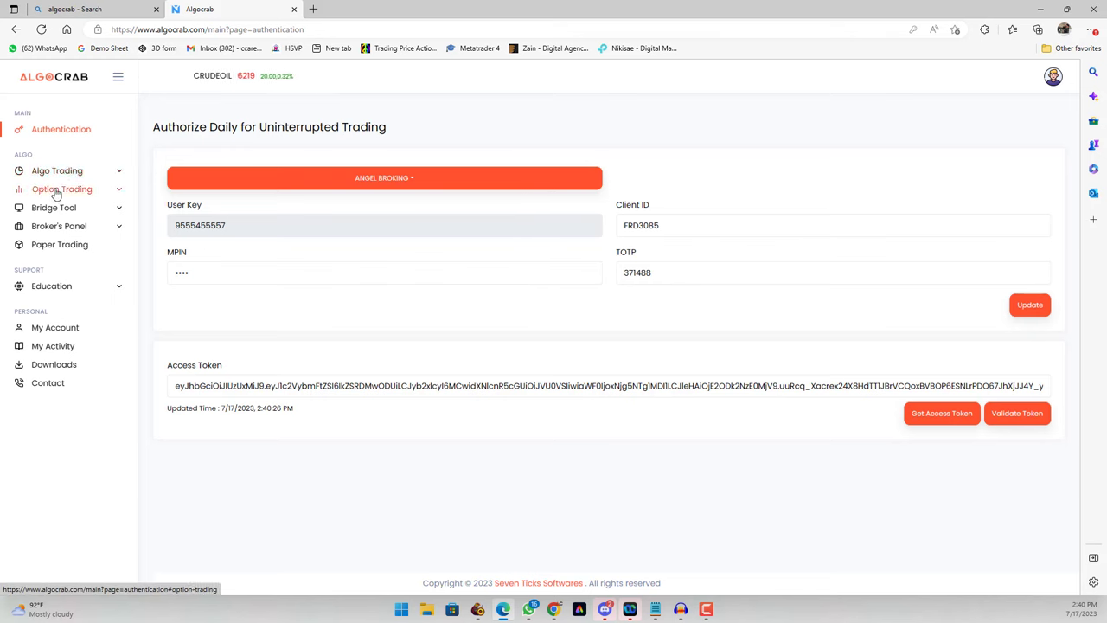
- Create a new MA CROSS strategy symbol for NIFTY27JUL23FUT from the strategy customisation page
left_click(64, 171)
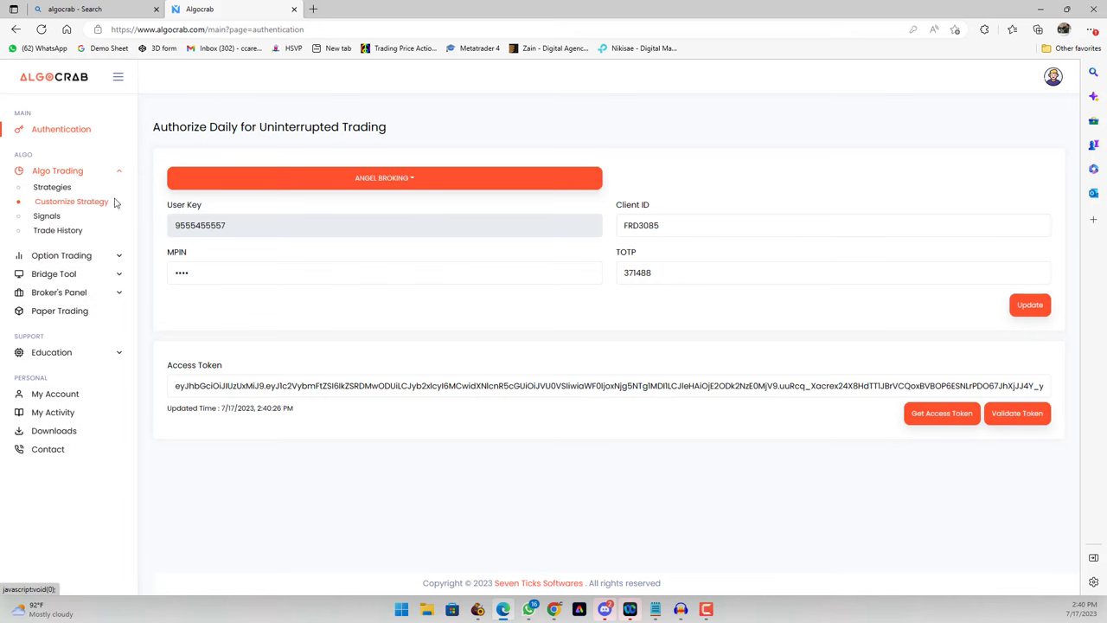
left_click(78, 202)
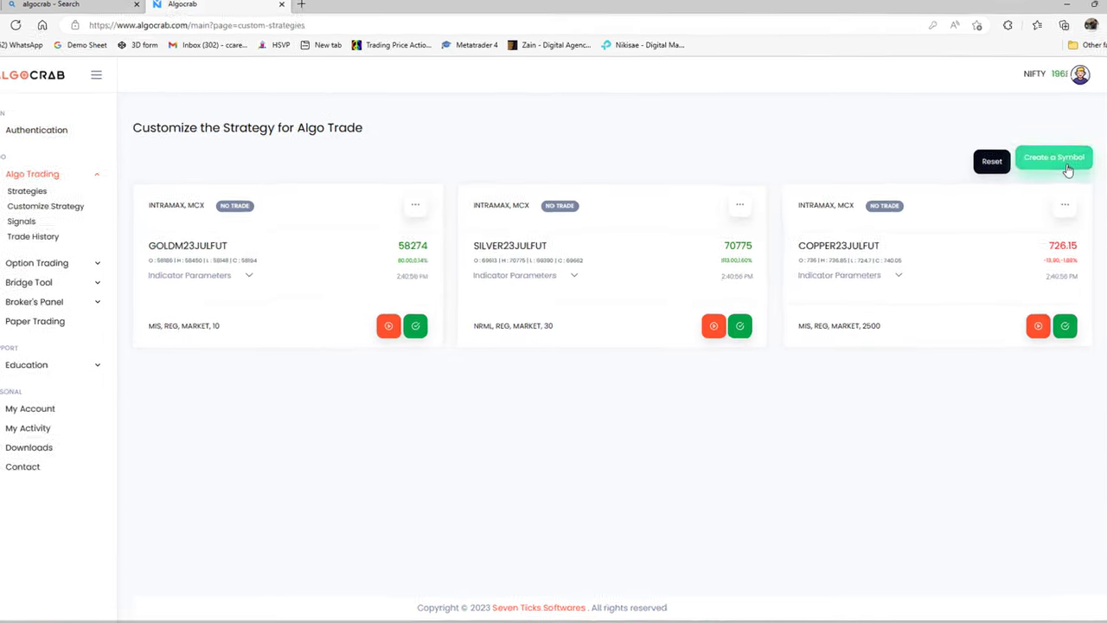
left_click(1034, 161)
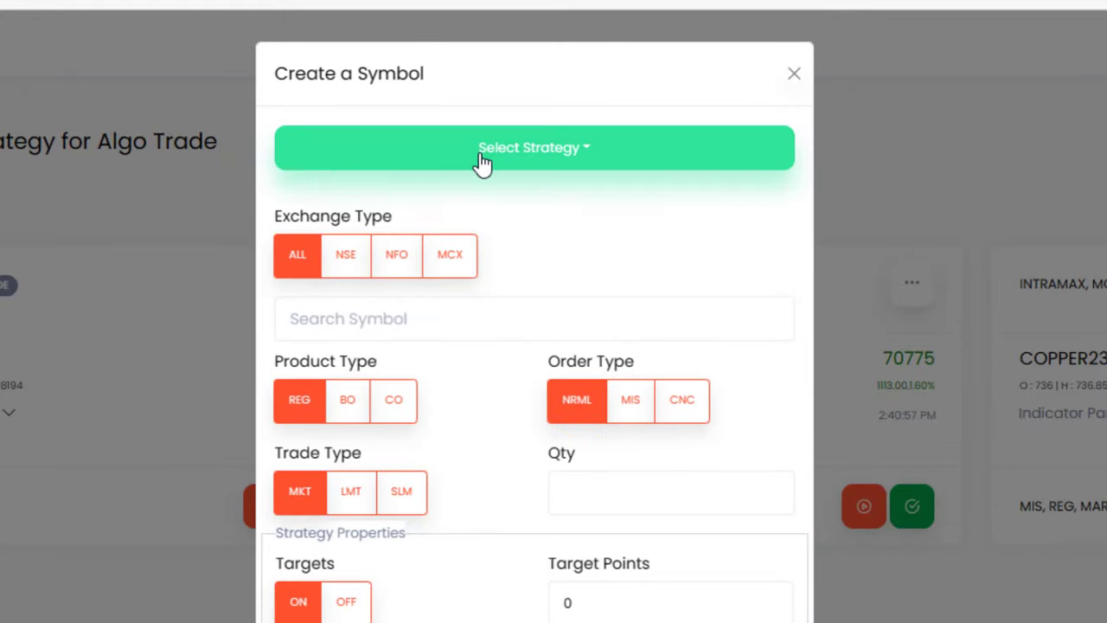
left_click(482, 156)
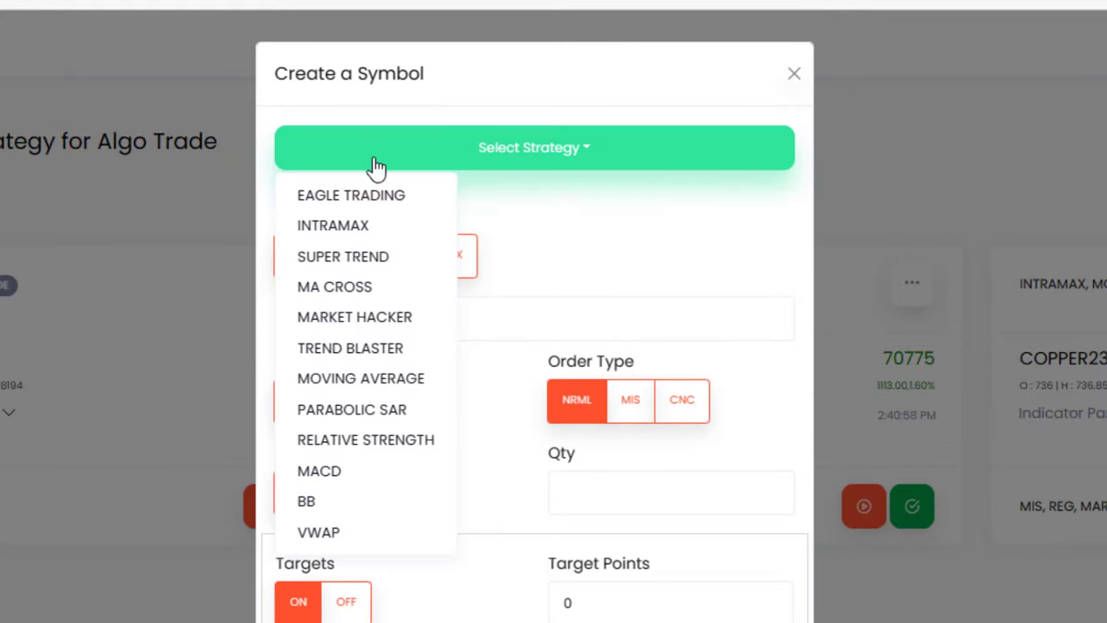
left_click(369, 296)
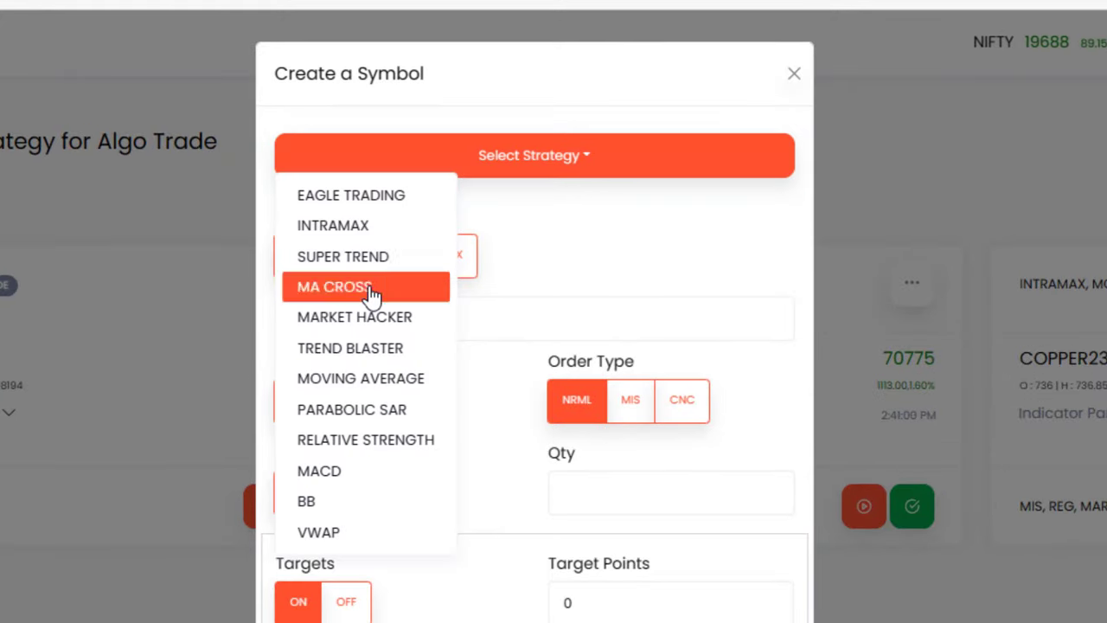
left_click(352, 321)
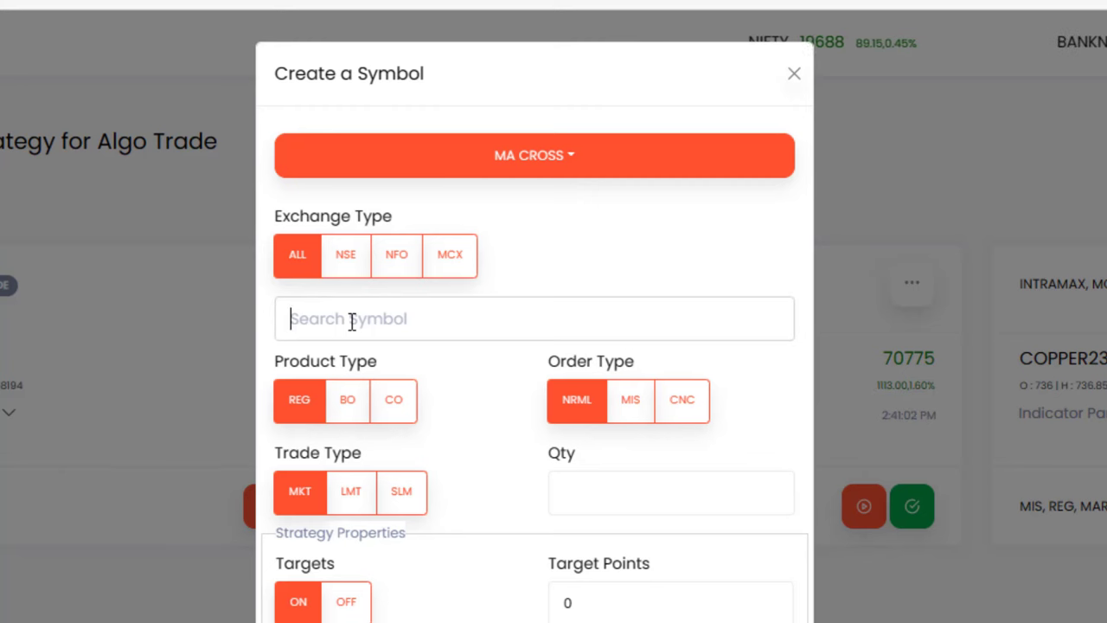
type("nni")
key("BackSpace")
key("BackSpace")
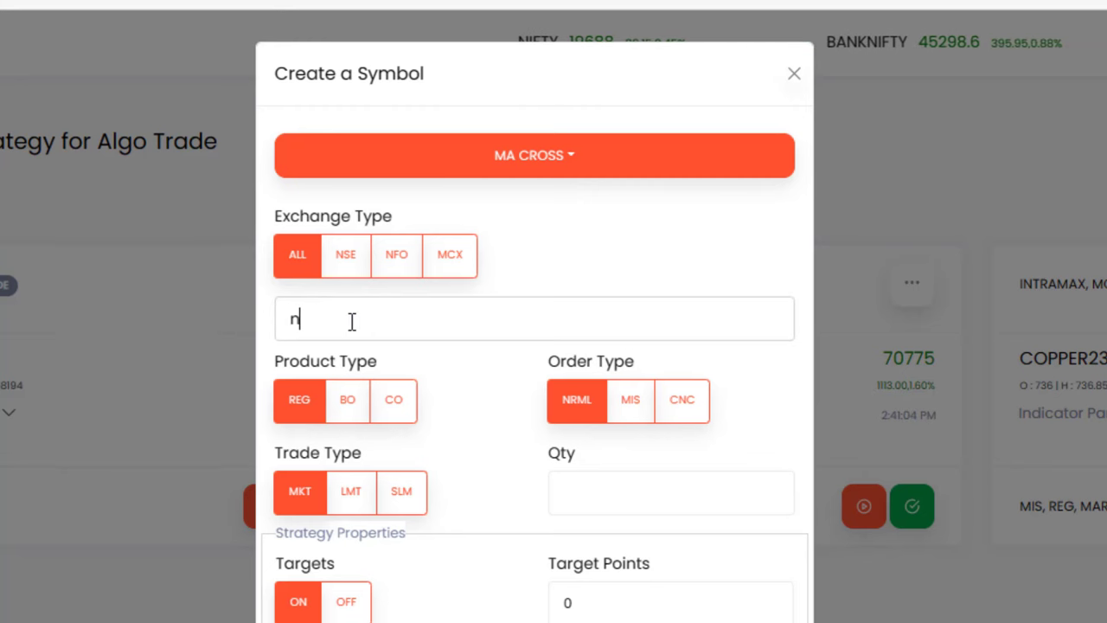
type("ifty ")
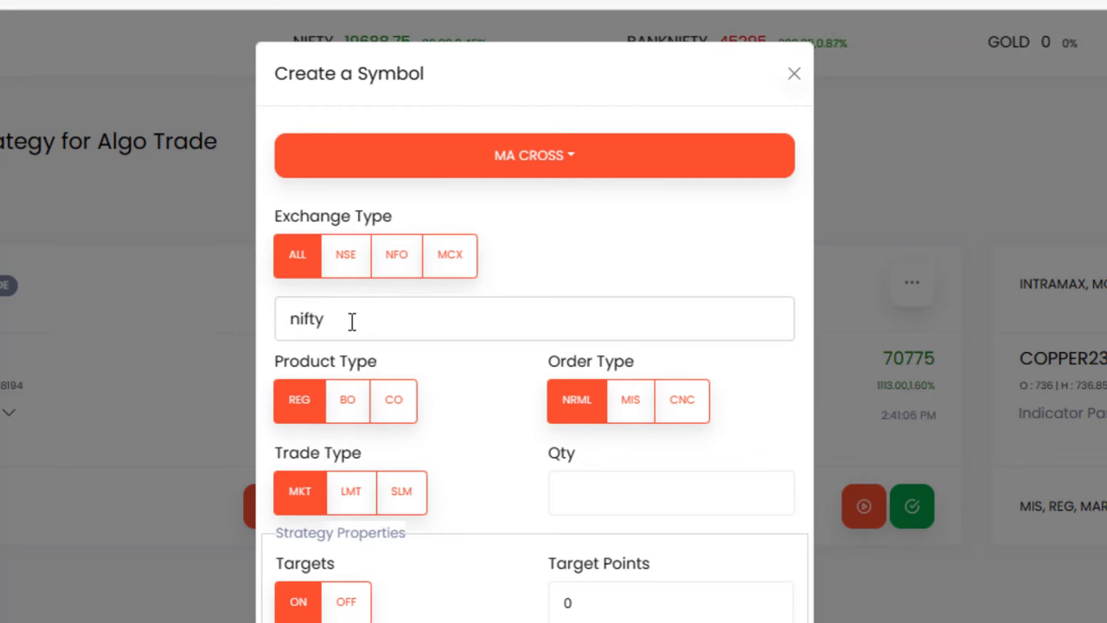
type("fut")
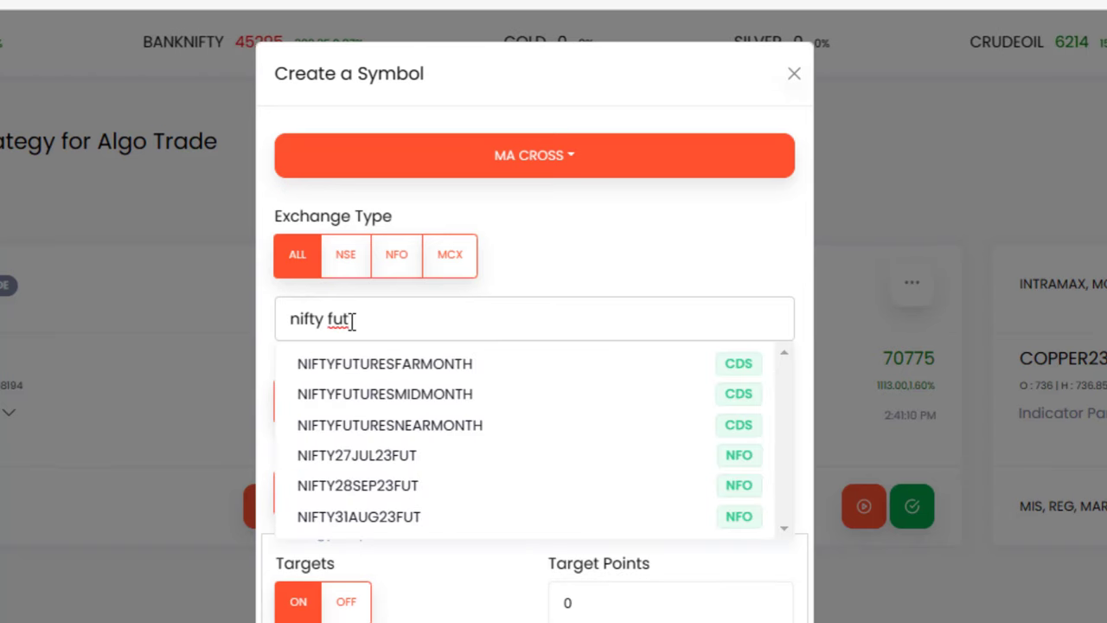
left_click(399, 470)
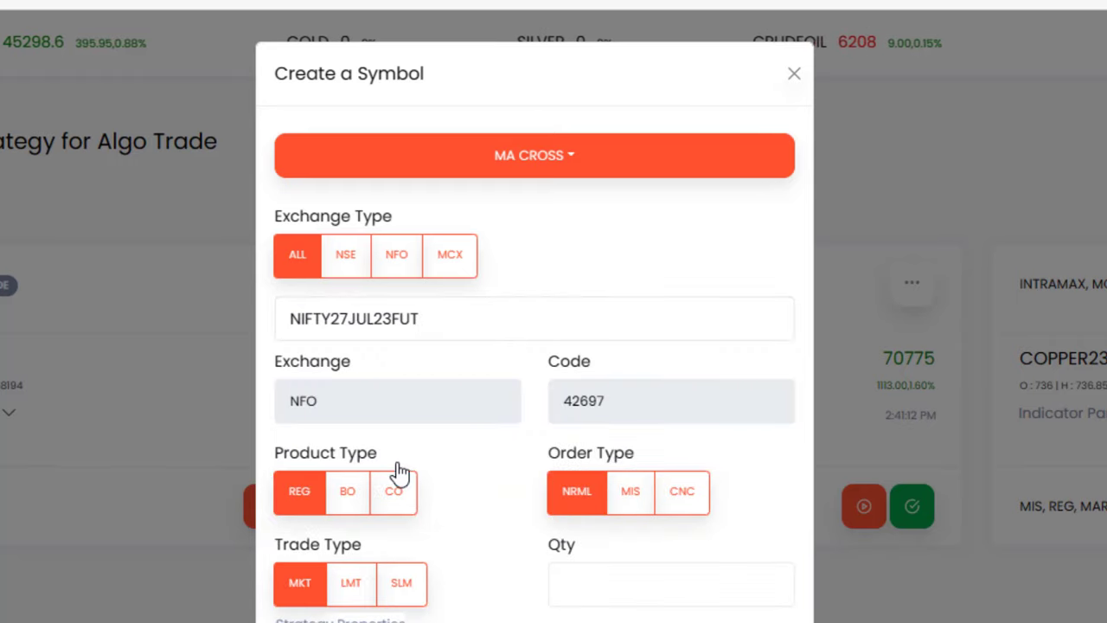
- Set MIS order type, quantity 50, target 50 and stop 40 points
left_click(636, 499)
left_click(577, 514)
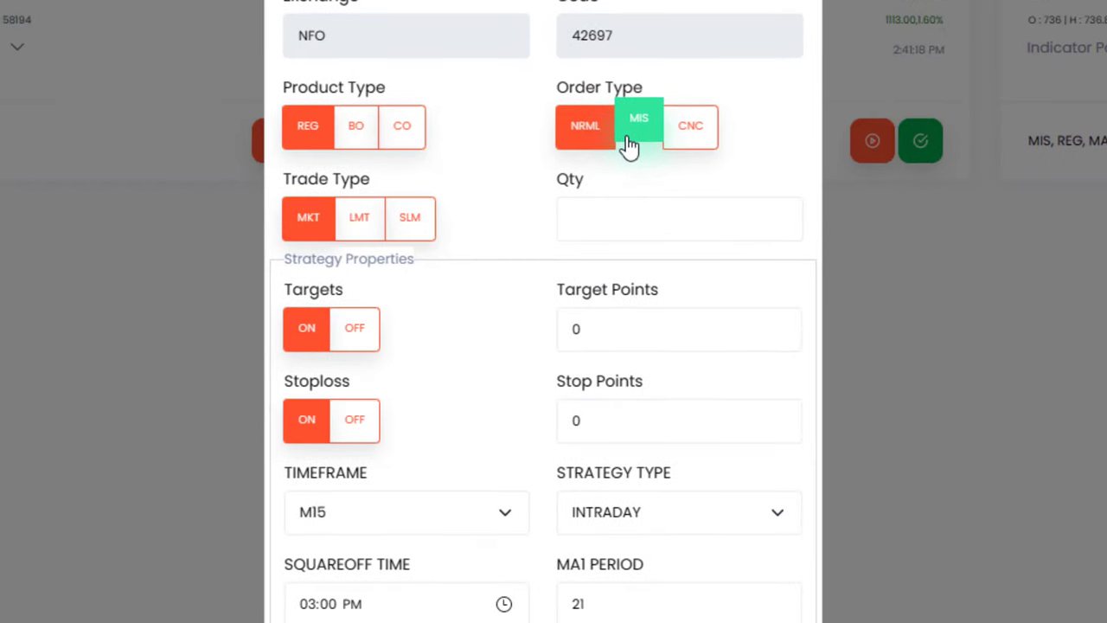
left_click(625, 329)
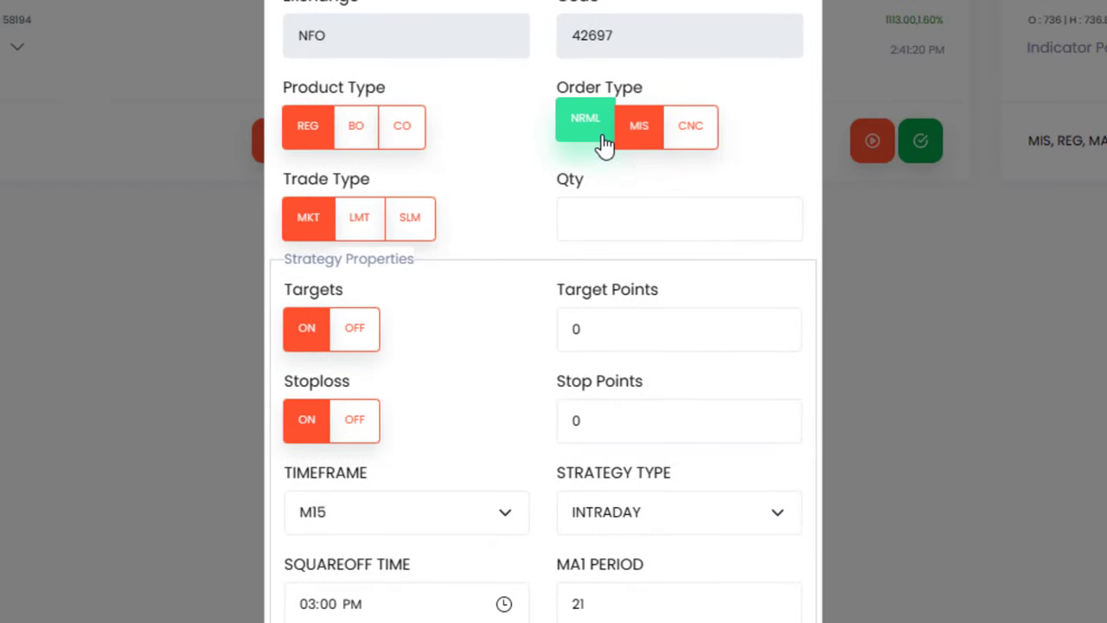
left_click(604, 145)
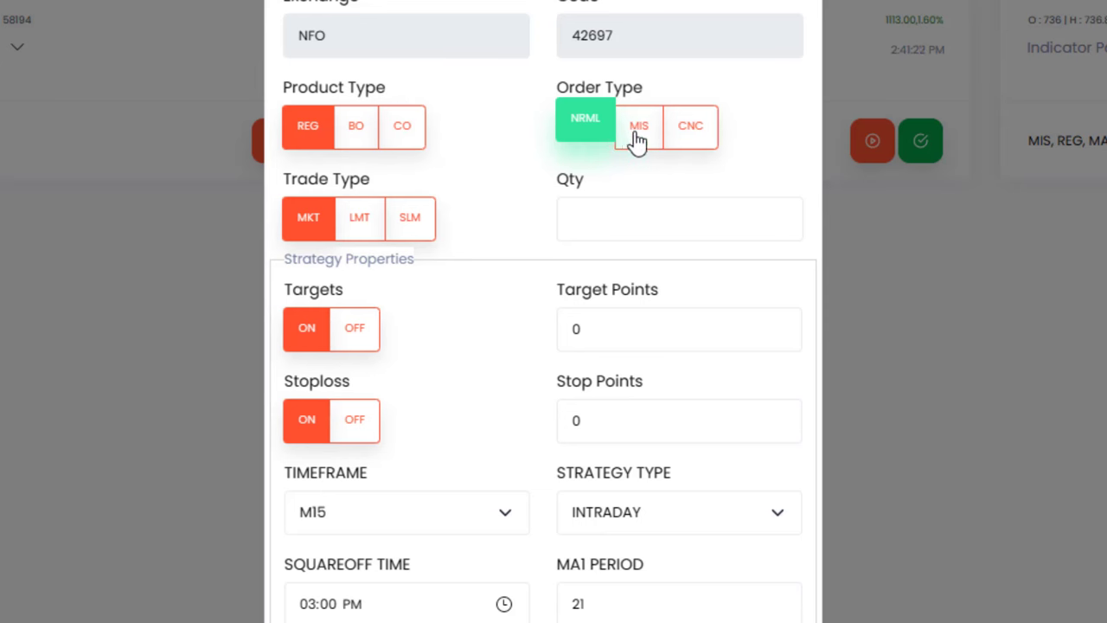
left_click(638, 141)
left_click(584, 223)
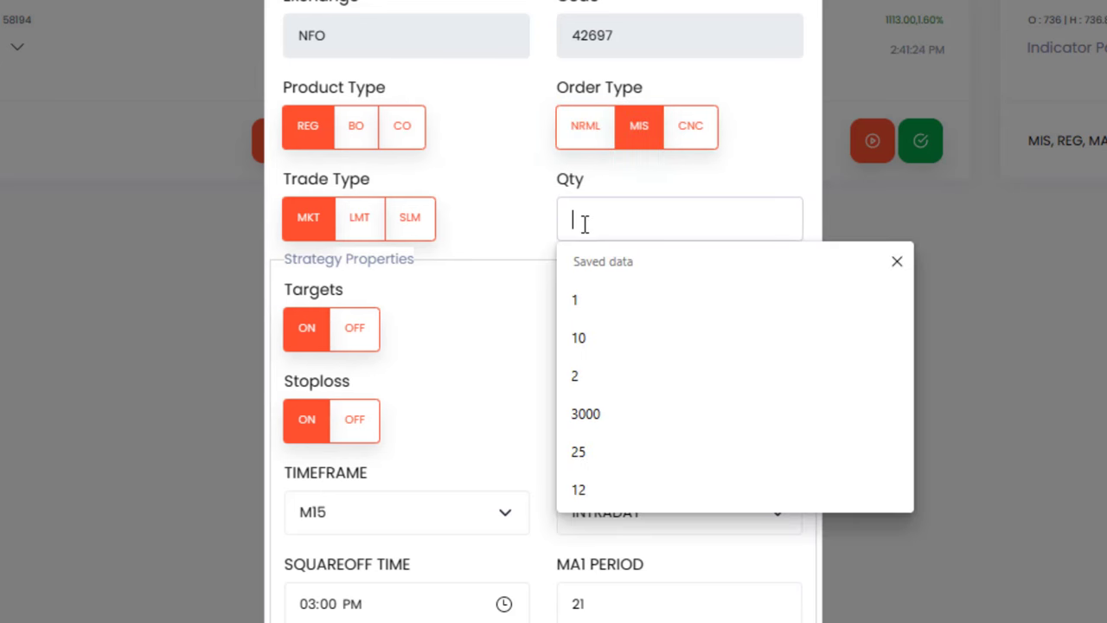
type("50")
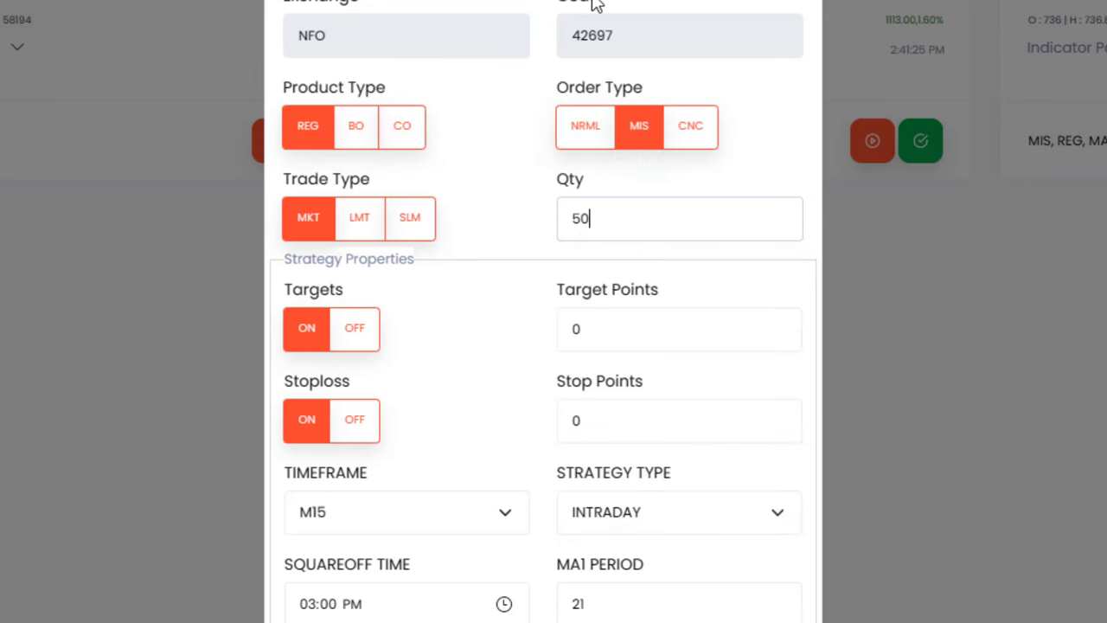
scroll(599, 7, "down", 4)
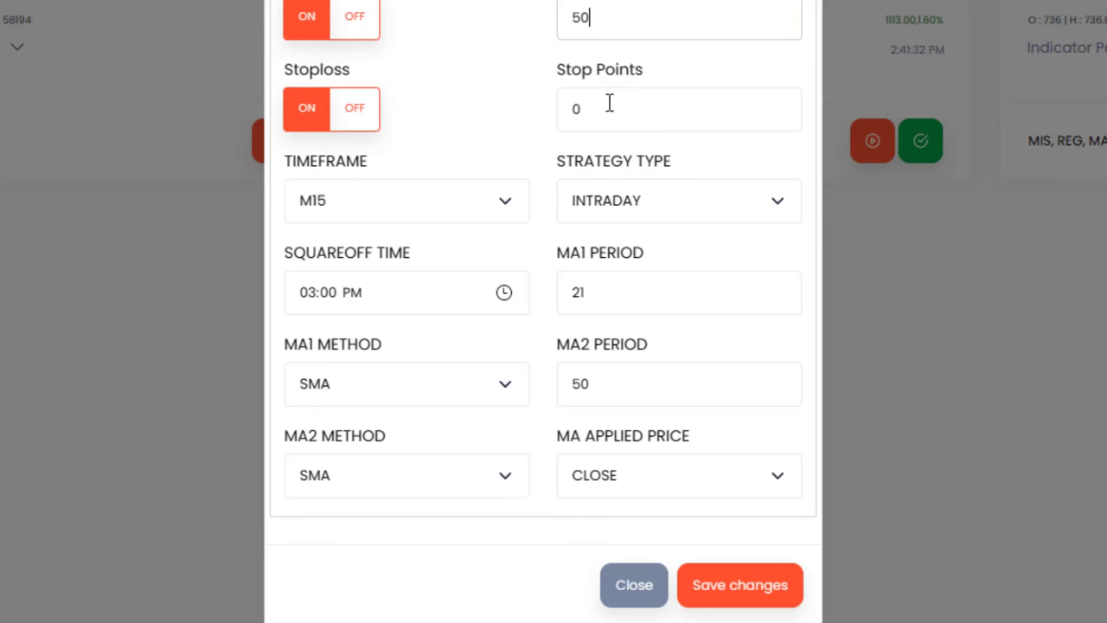
key("Tab")
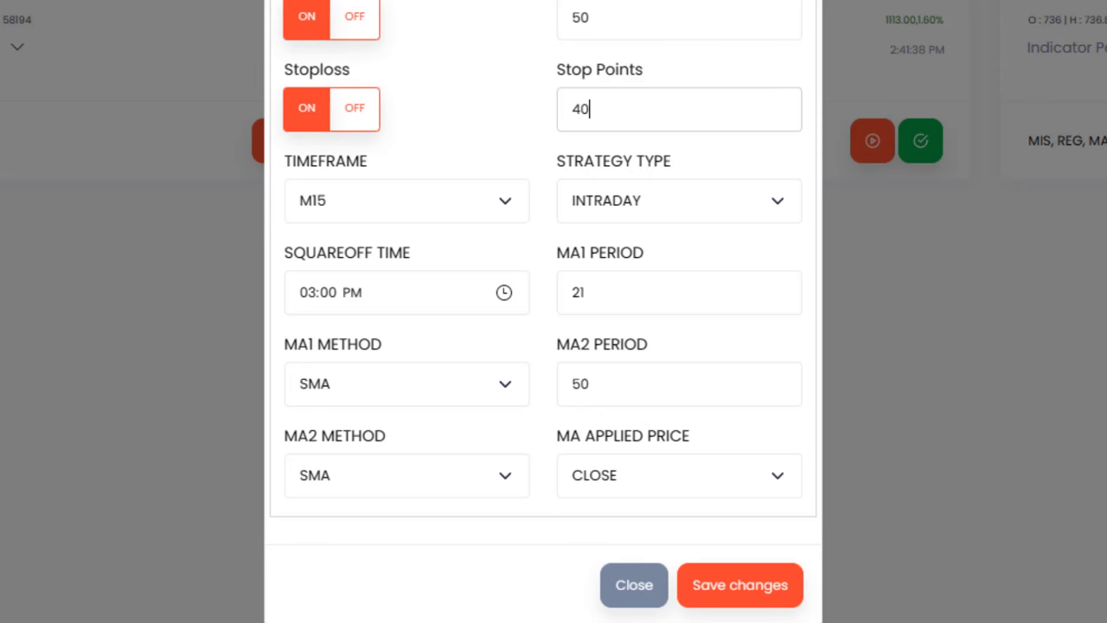
- Set the timeframe to M5 and the MA1 period to 14
scroll(418, 177, "down", 1)
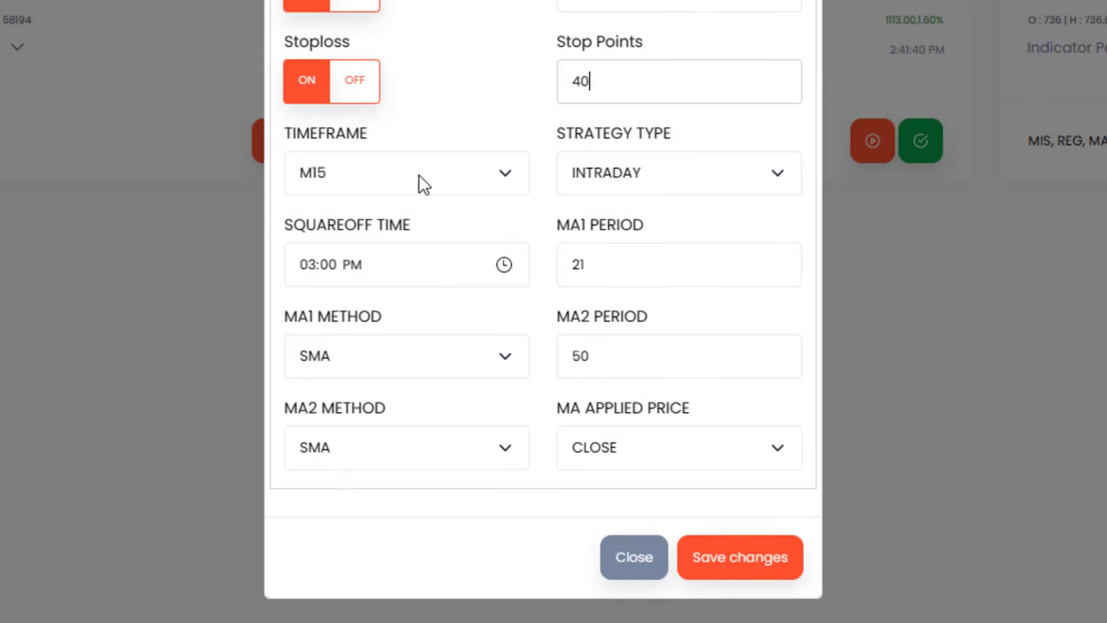
left_click(419, 177)
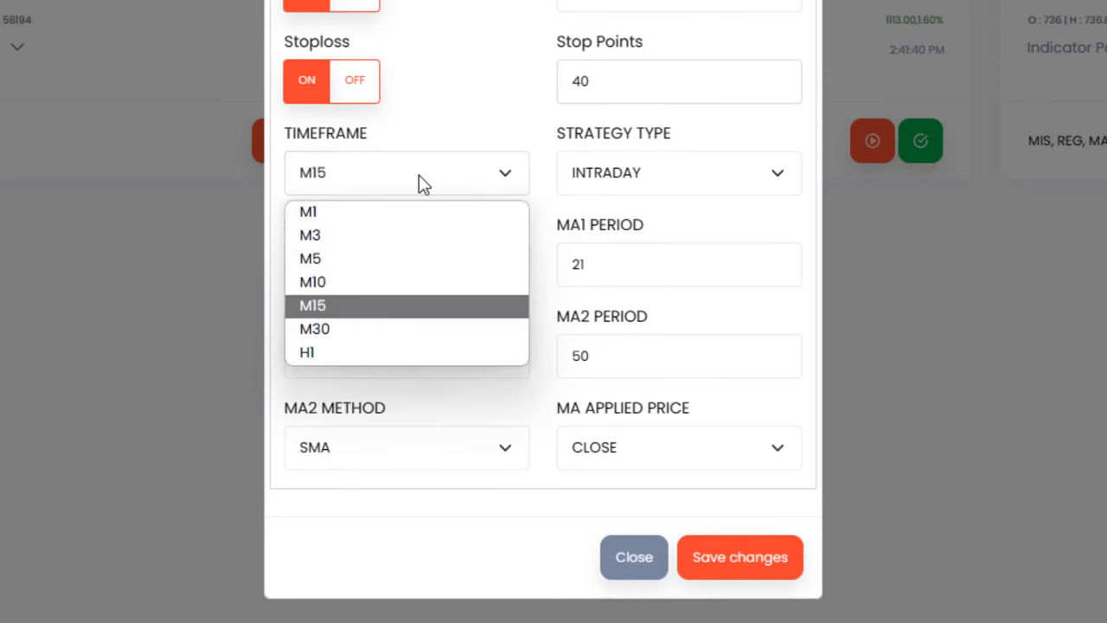
left_click(320, 258)
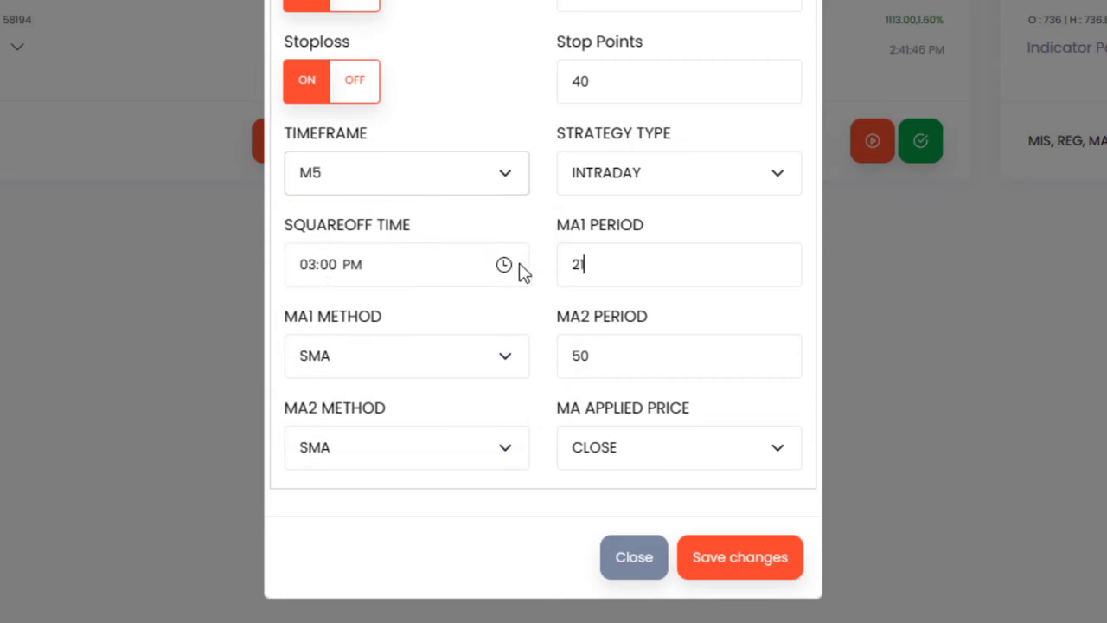
key("Tab")
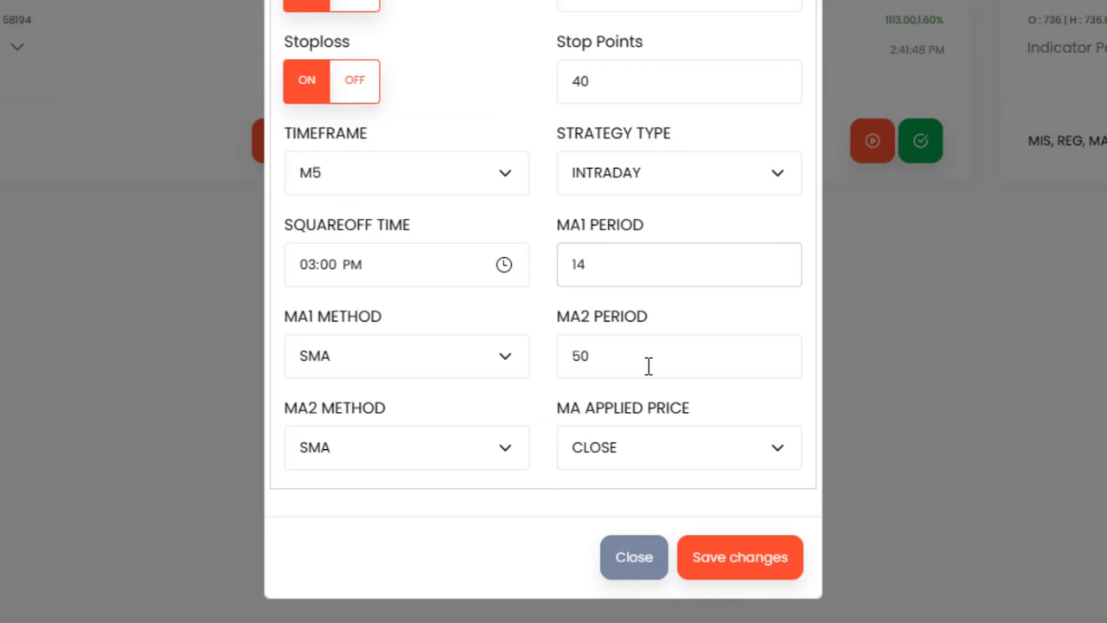
key("Tab")
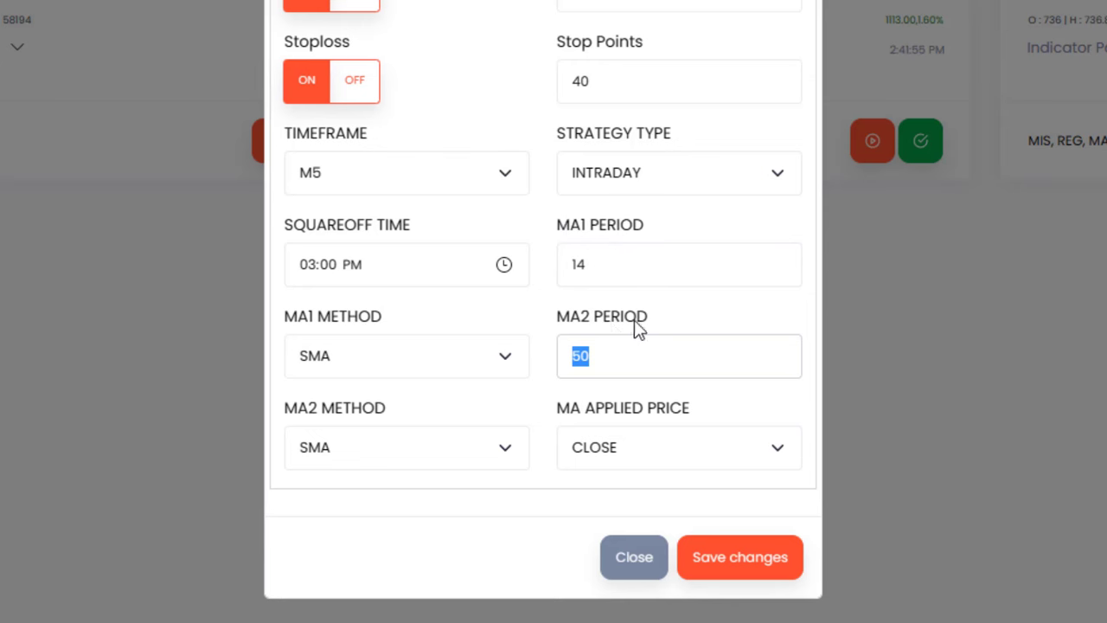
left_click(485, 359)
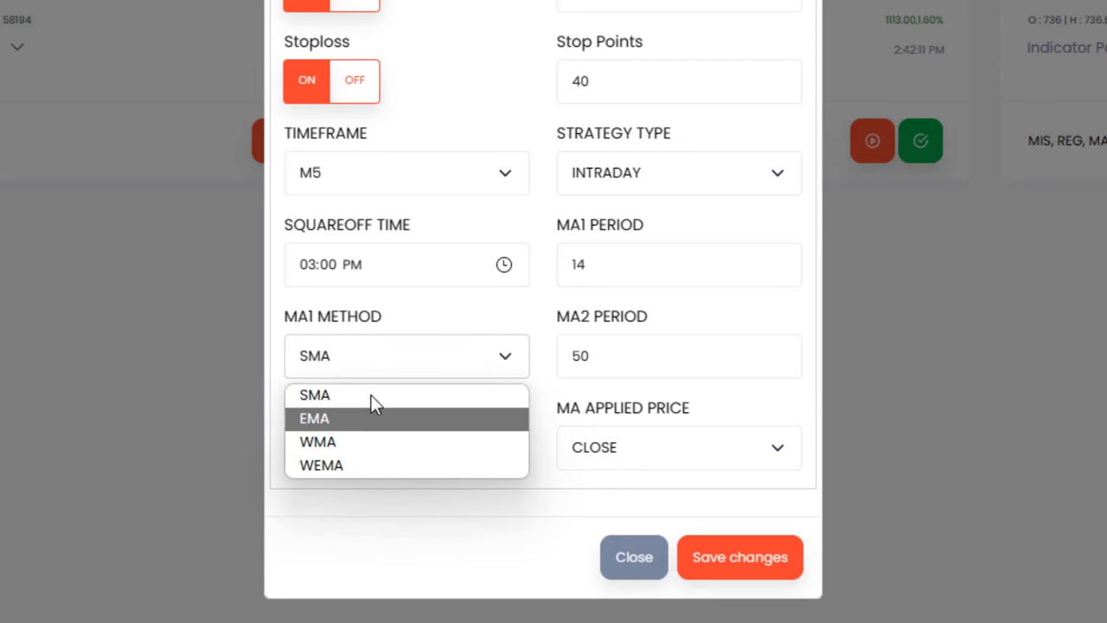
- Keep SMA for both MA methods and CLOSE price, set squareoff 03:10 PM, and save
left_click(454, 314)
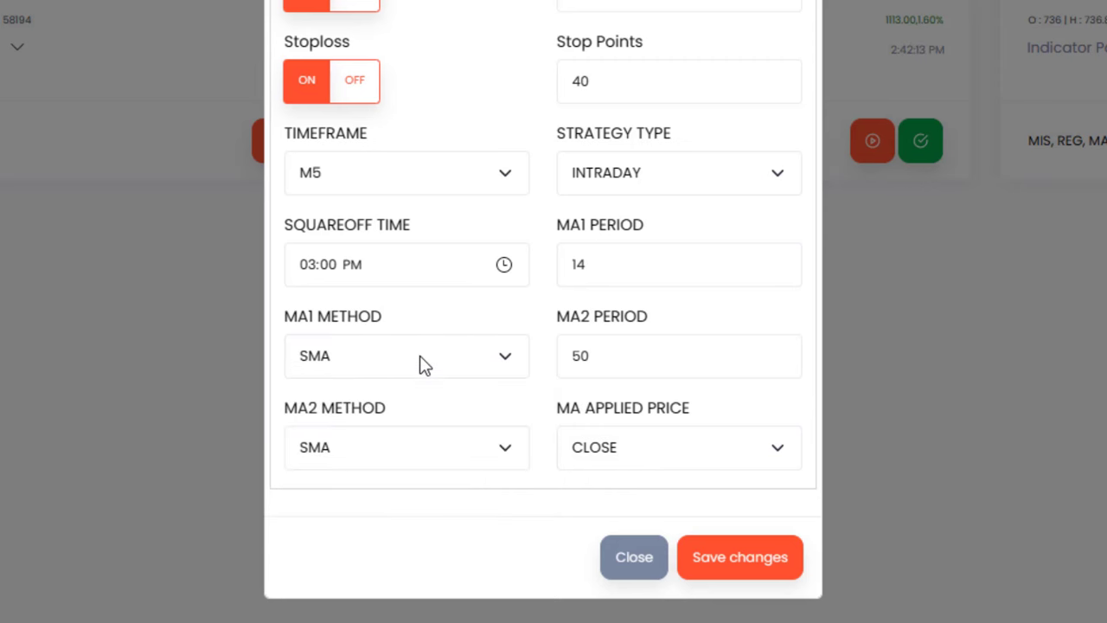
left_click(426, 460)
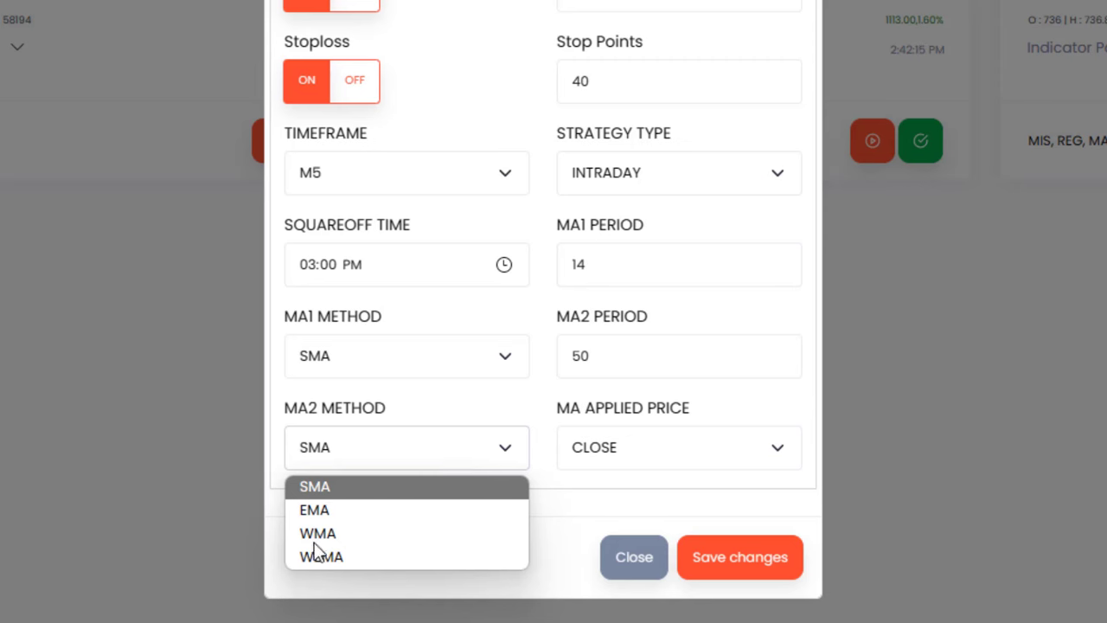
left_click(459, 403)
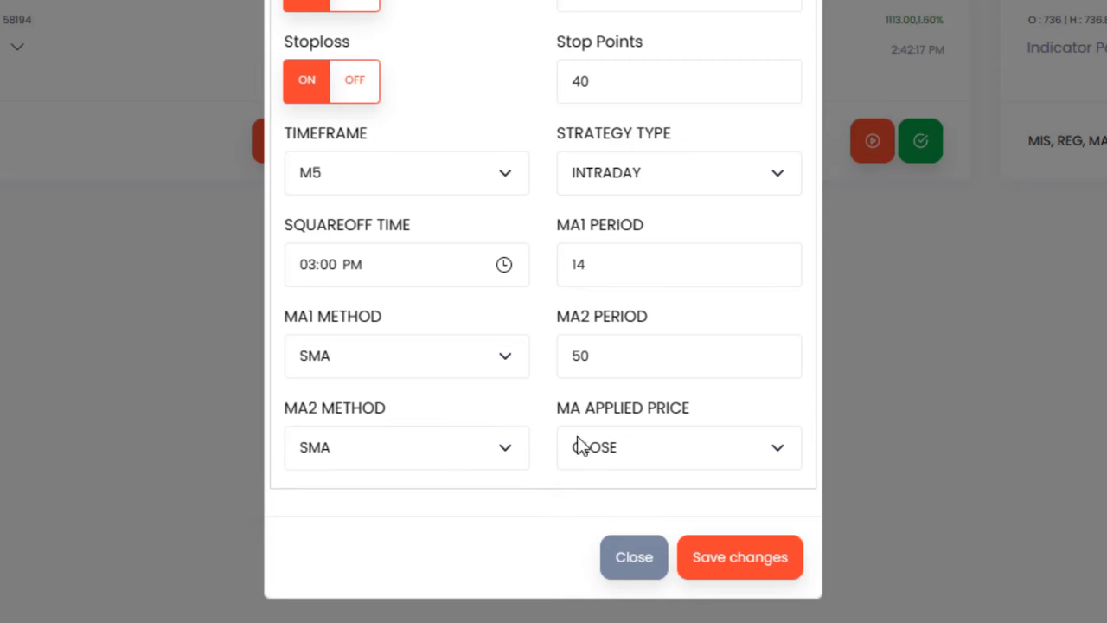
left_click(614, 457)
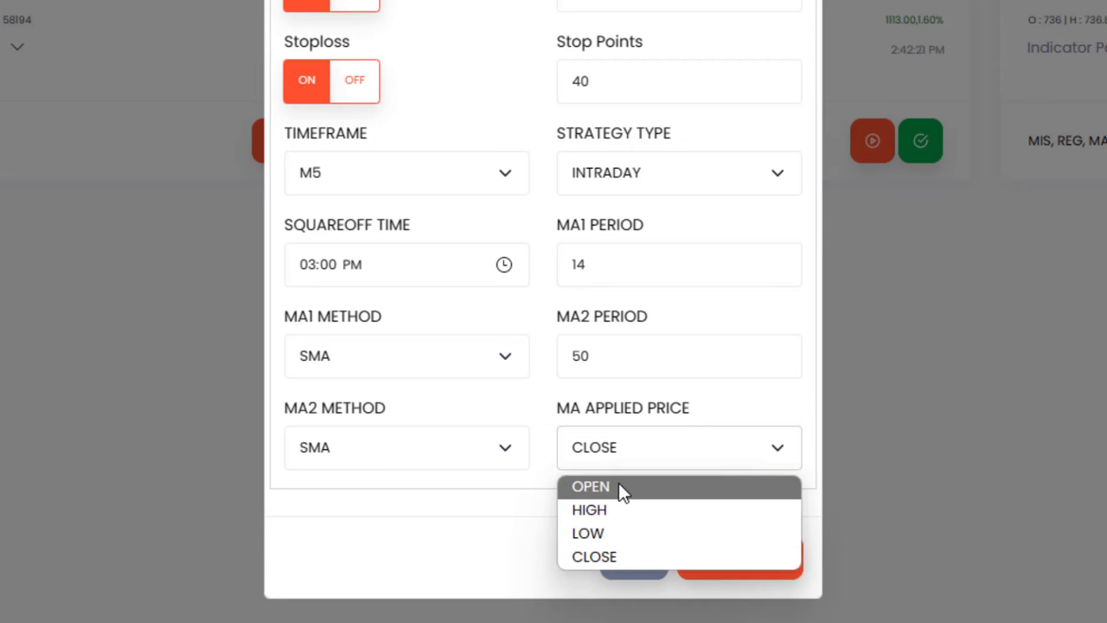
left_click(599, 554)
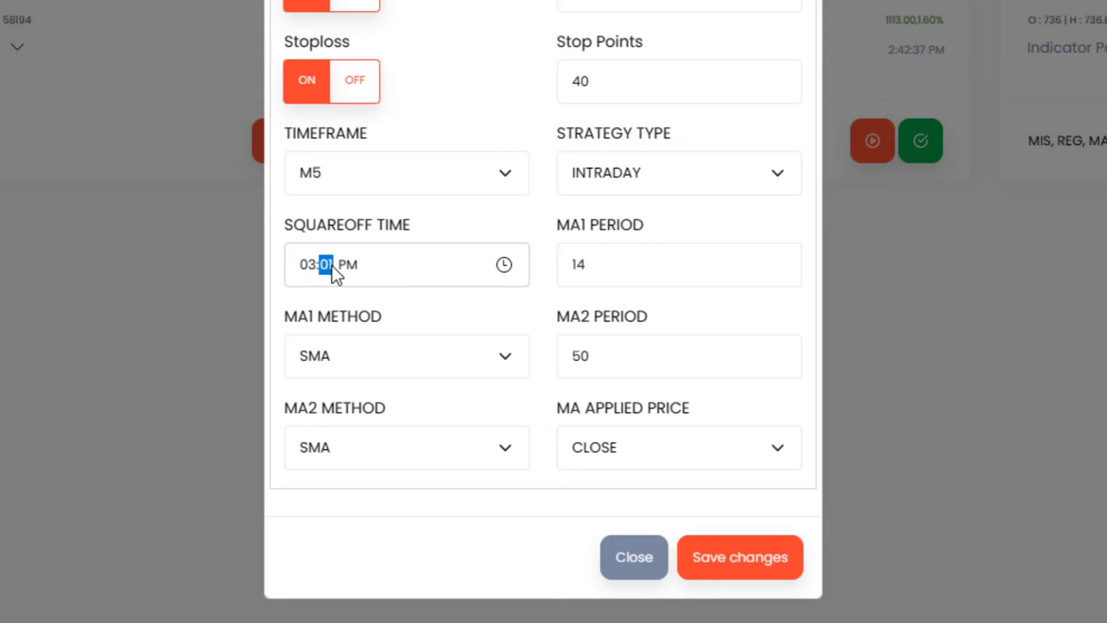
left_click(753, 564)
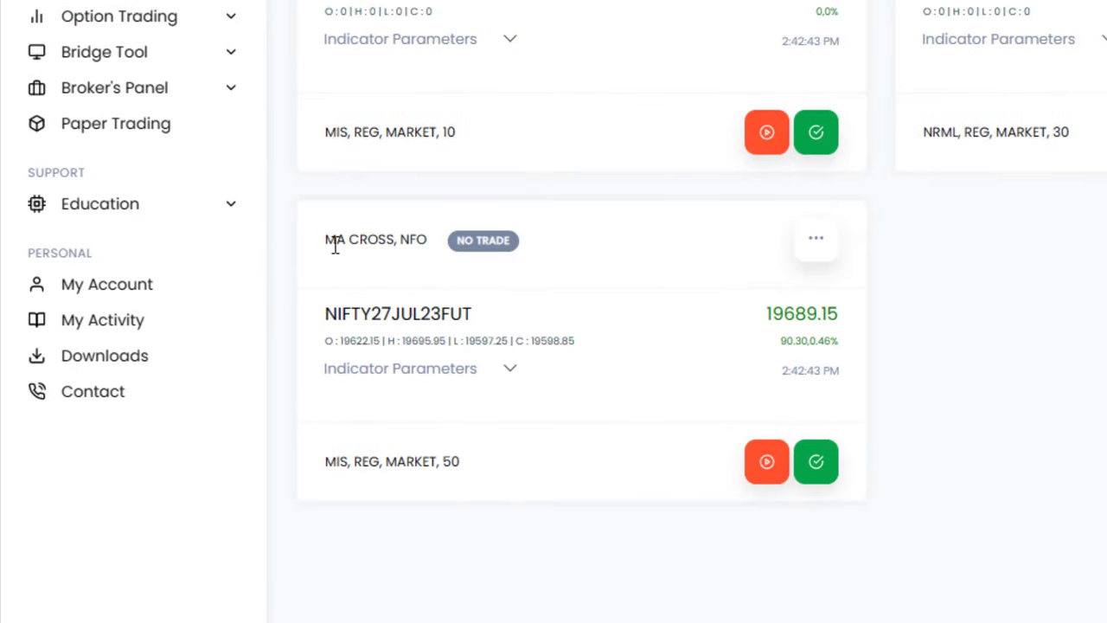
- Start the NIFTY MA CROSS strategy, then check the Authentication page and return to strategies
left_click(767, 461)
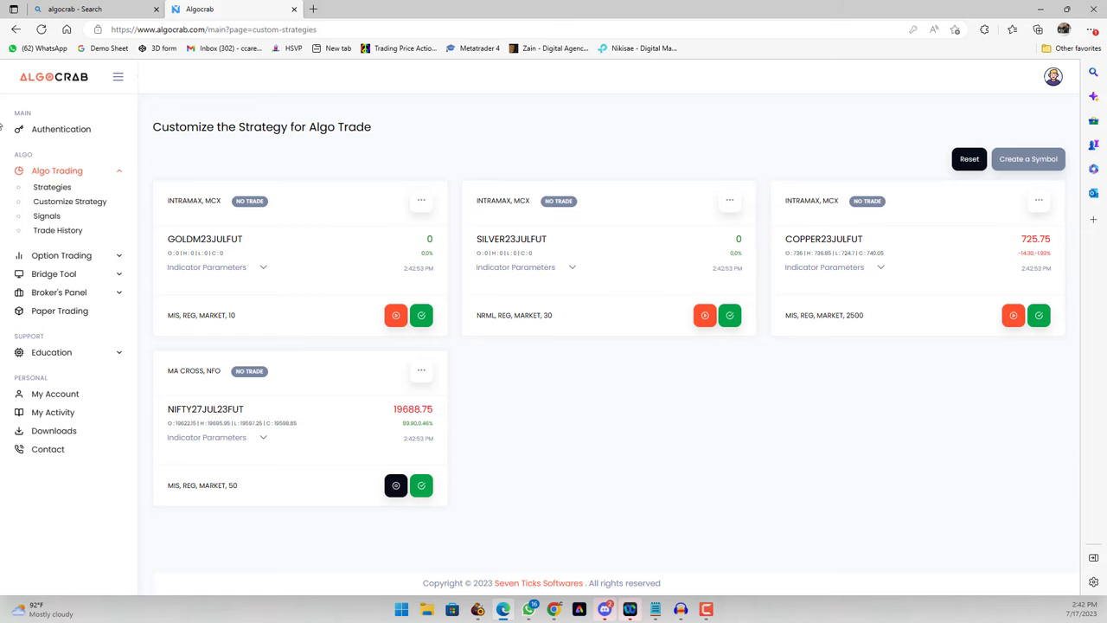
left_click(85, 134)
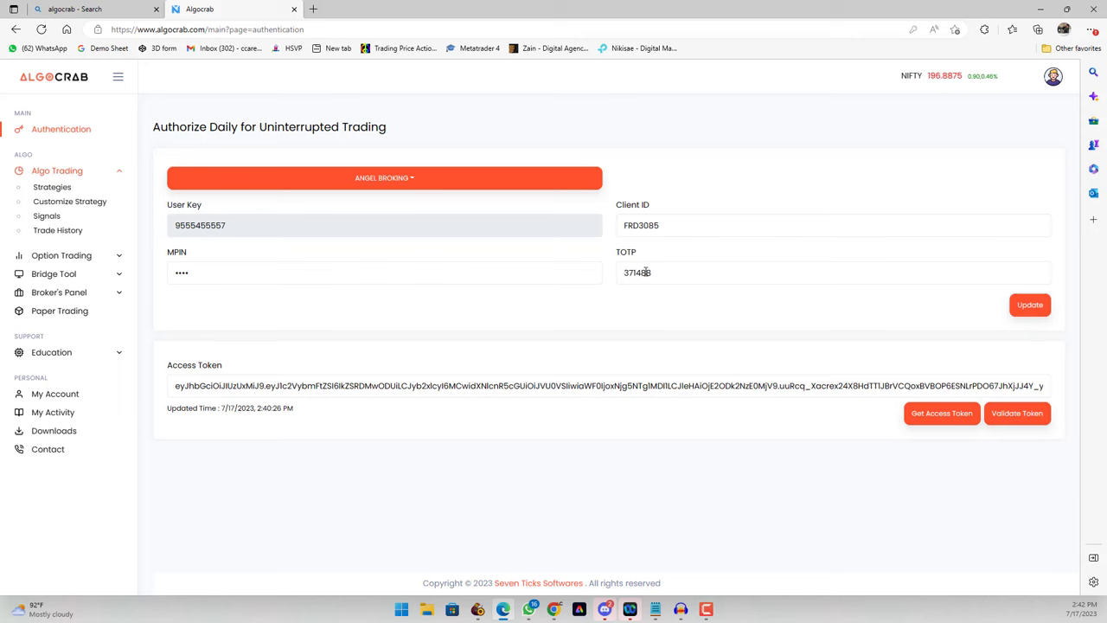
left_click_drag(641, 273, 624, 273)
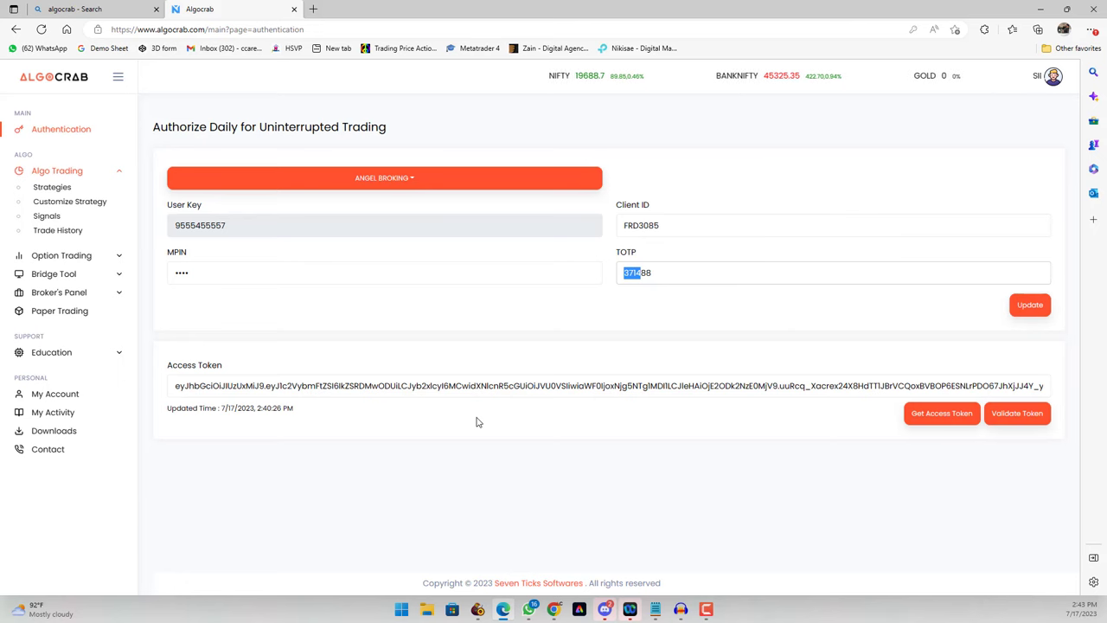
left_click(69, 201)
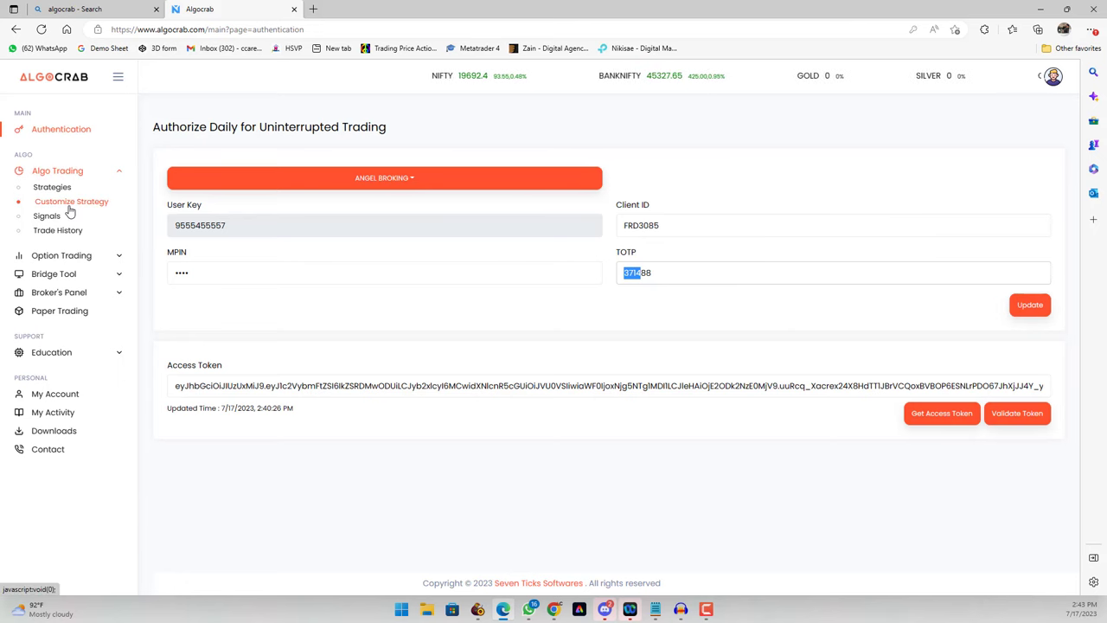
left_click(76, 173)
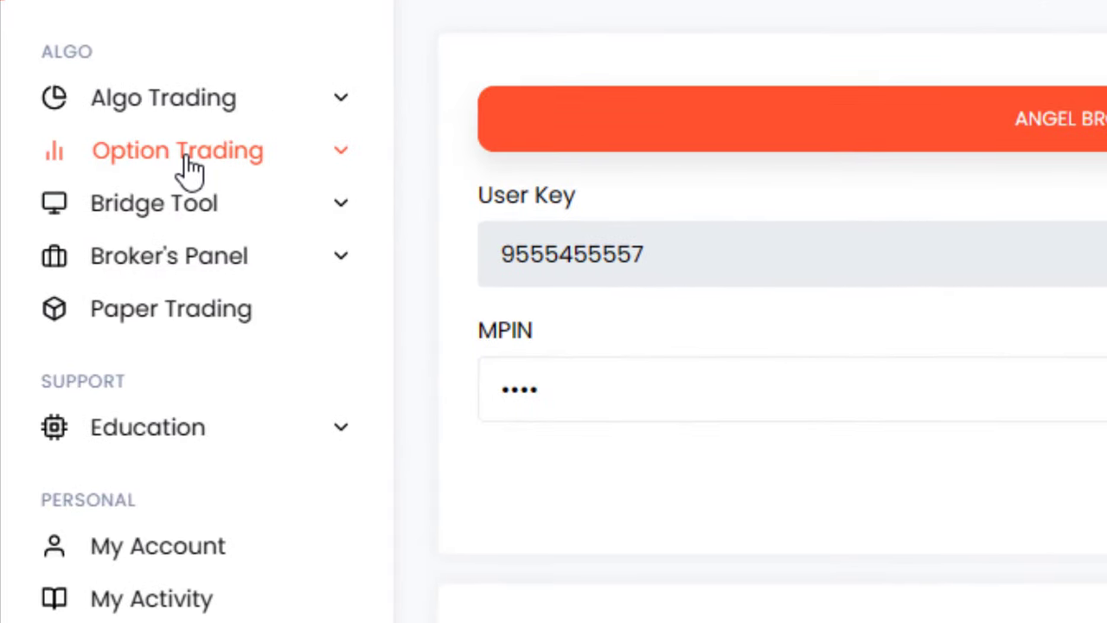
- Under Option Strategies, create a new MA CROSS strategy symbol for BANKNIFTY
left_click(188, 164)
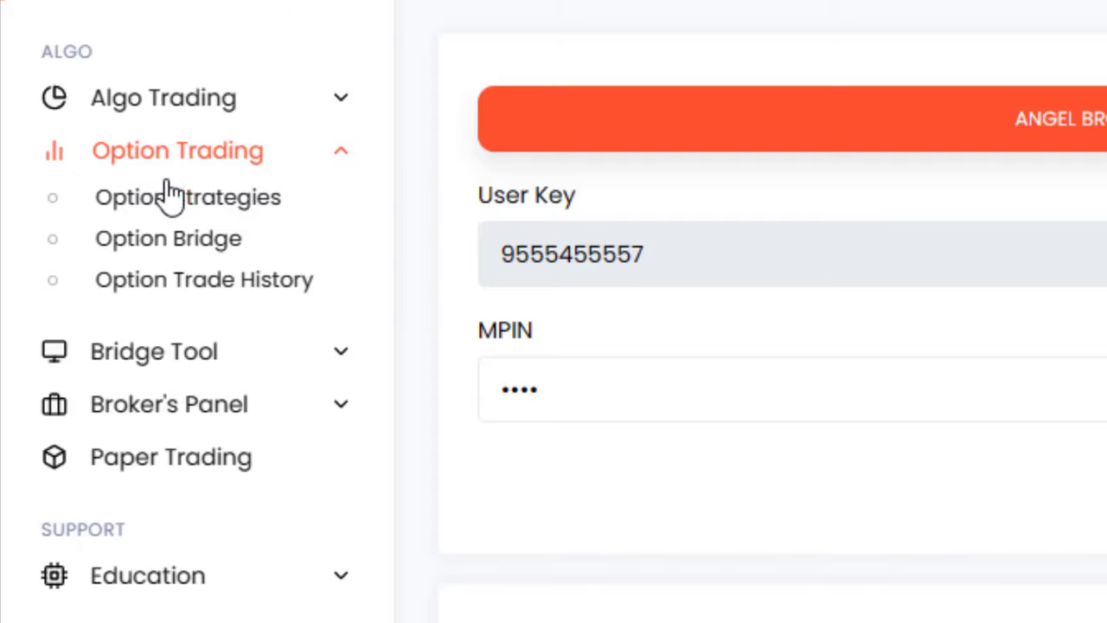
left_click(193, 195)
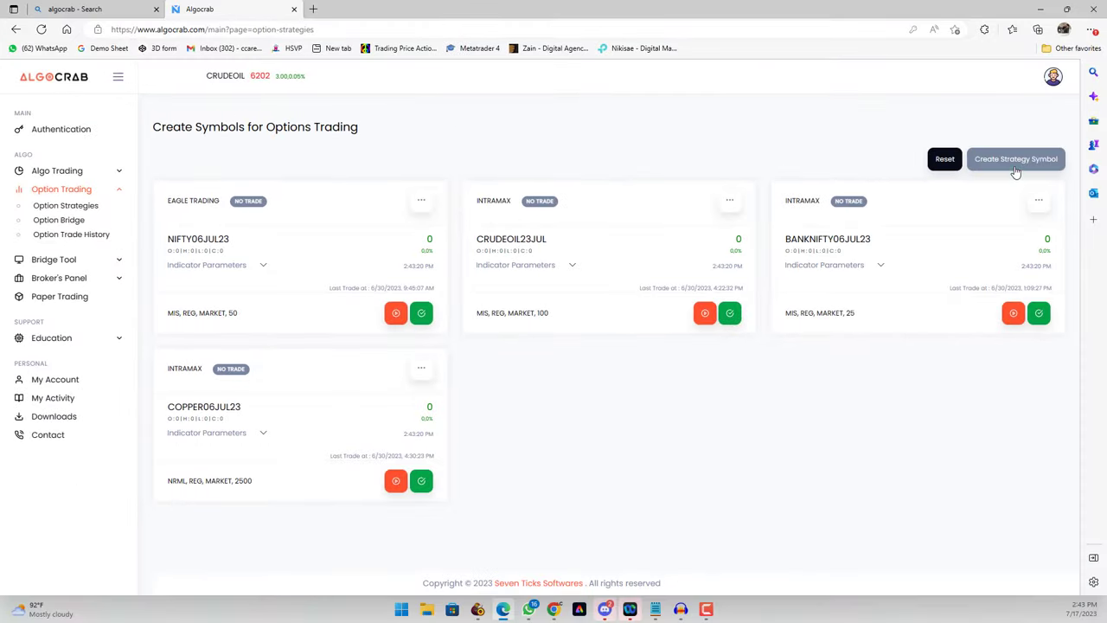
left_click(1016, 171)
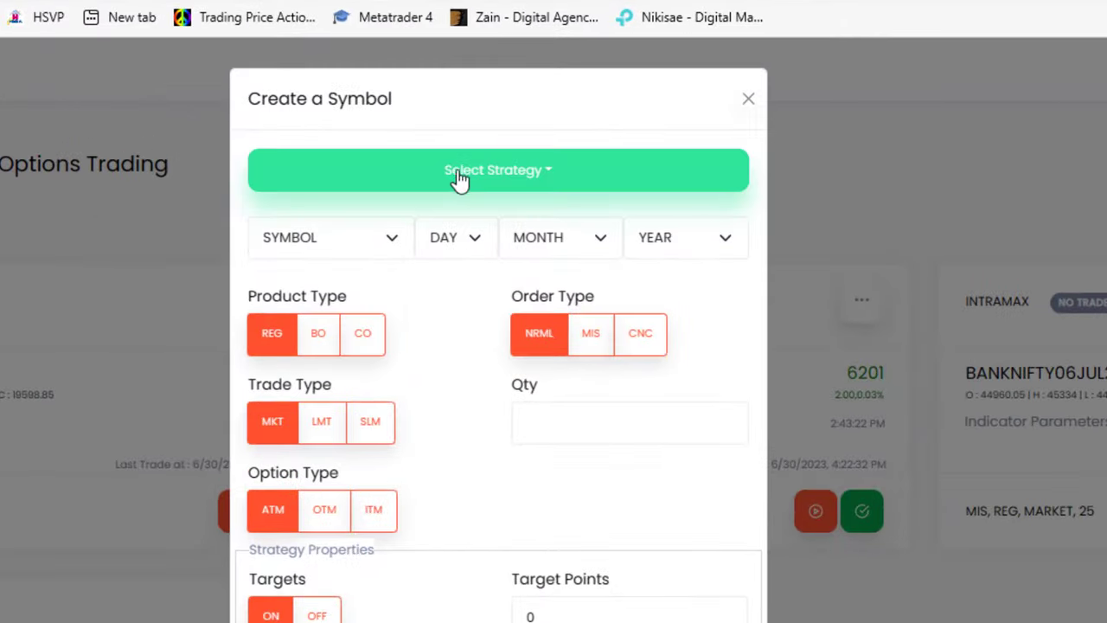
left_click(460, 177)
left_click(302, 313)
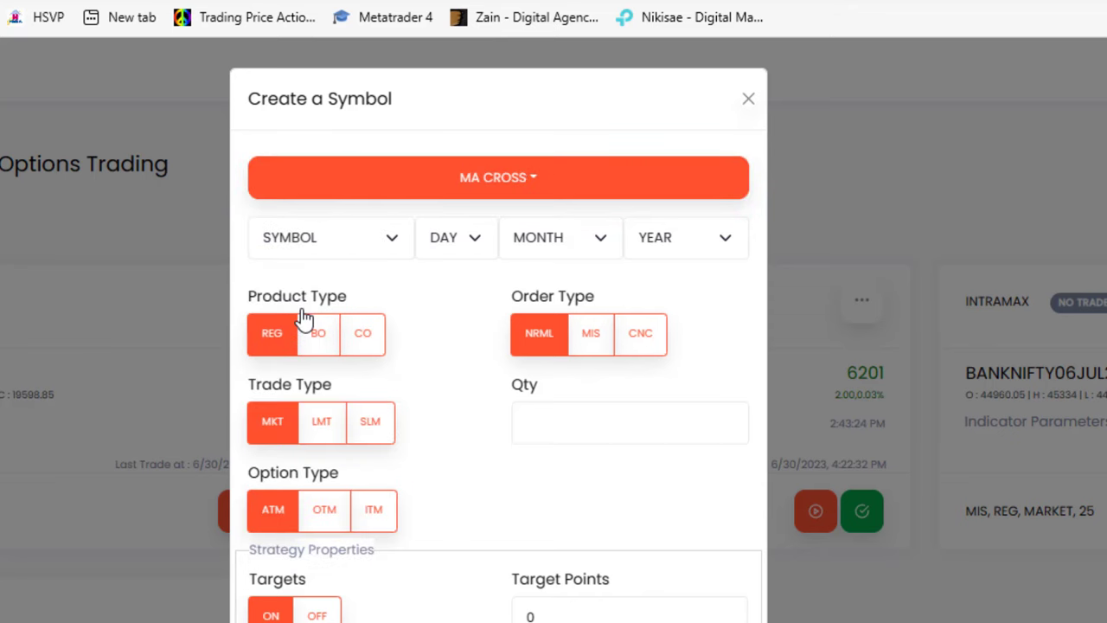
left_click(342, 252)
left_click(340, 296)
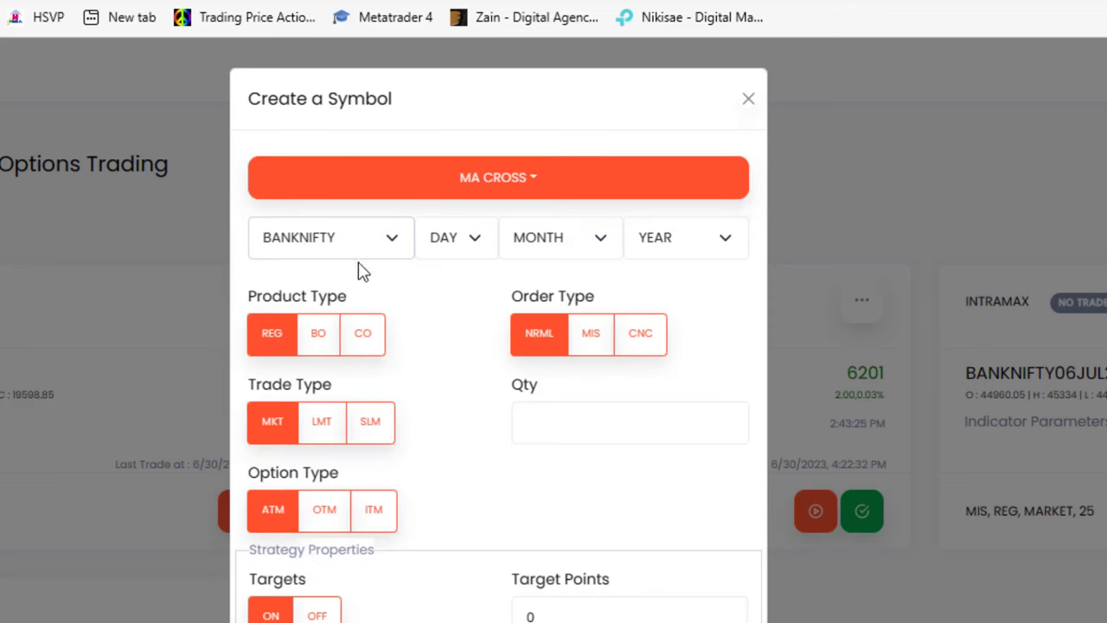
- Set the expiry to 27 JUL 23 and the order type to MIS
left_click(456, 243)
left_click_drag(490, 381, 492, 574)
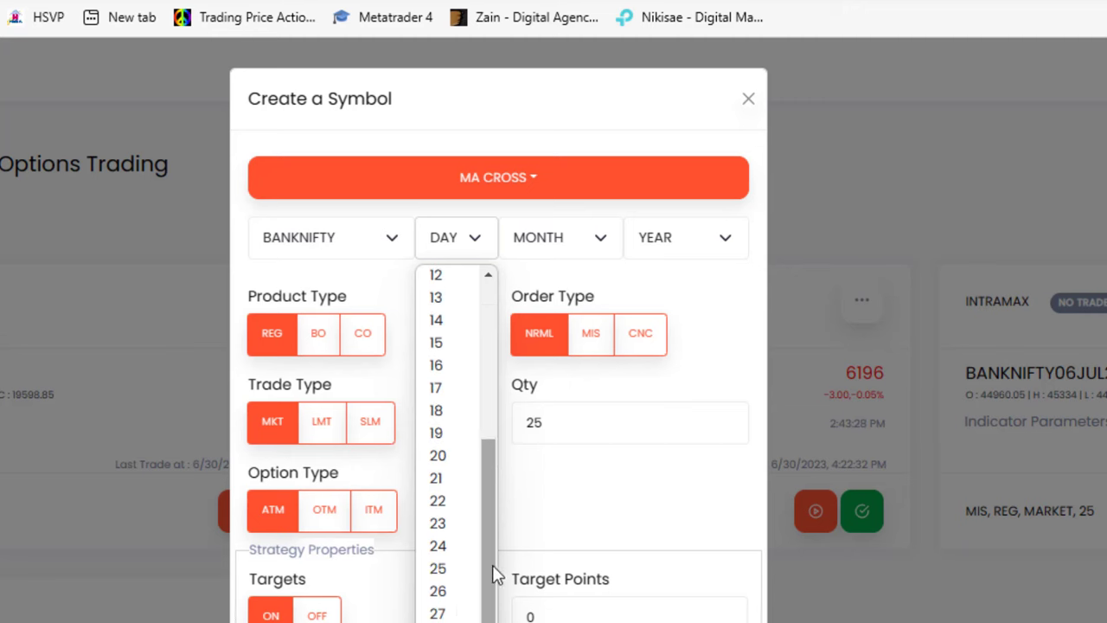
left_click(456, 612)
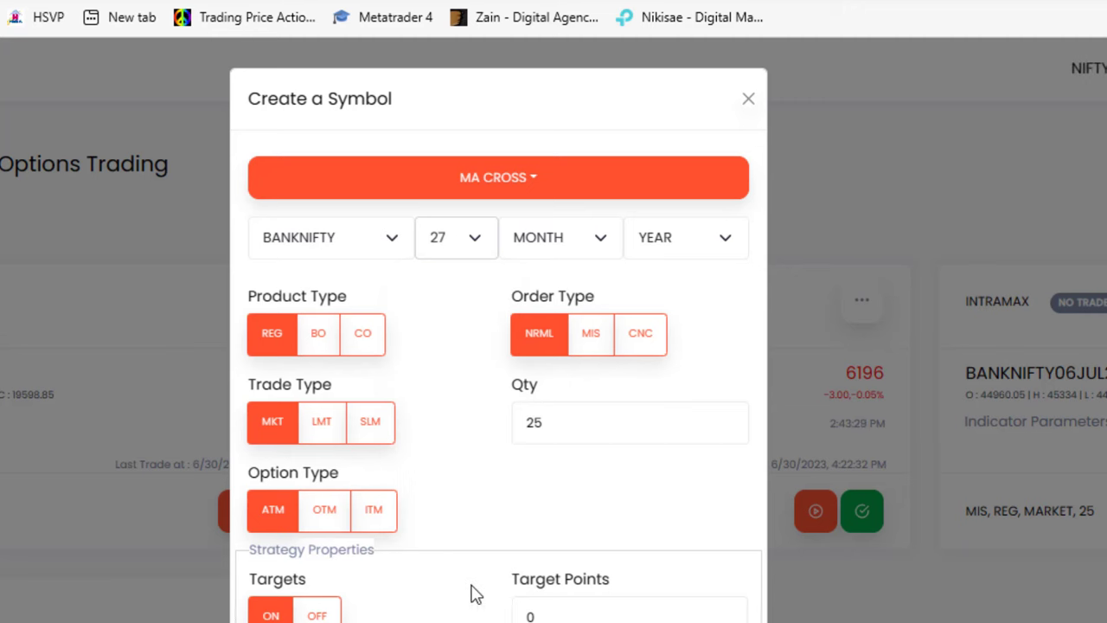
left_click(558, 246)
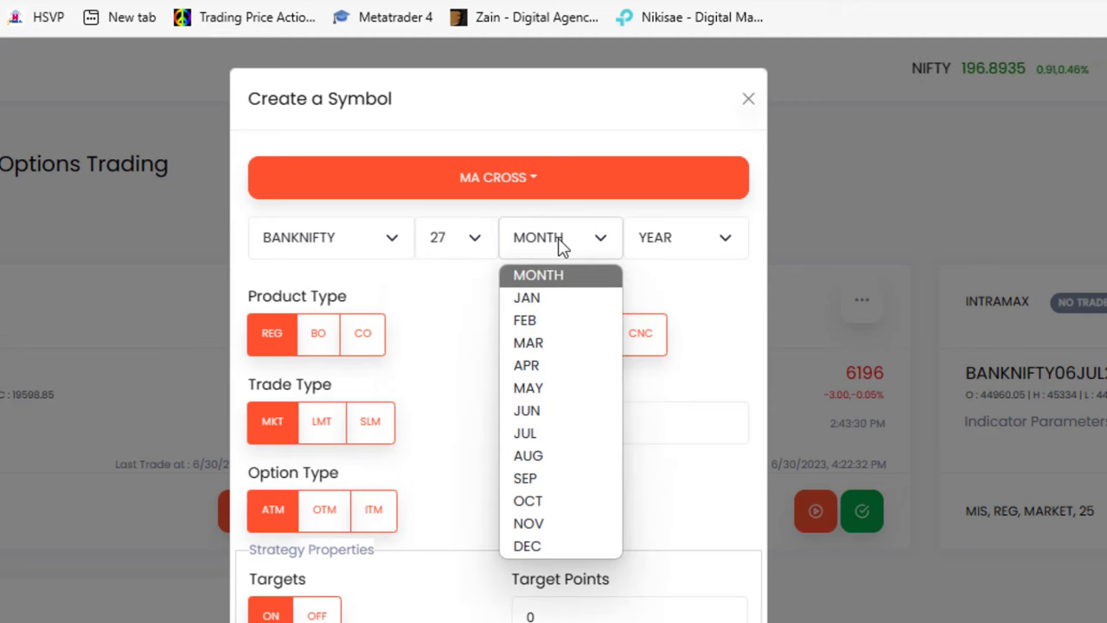
left_click(526, 434)
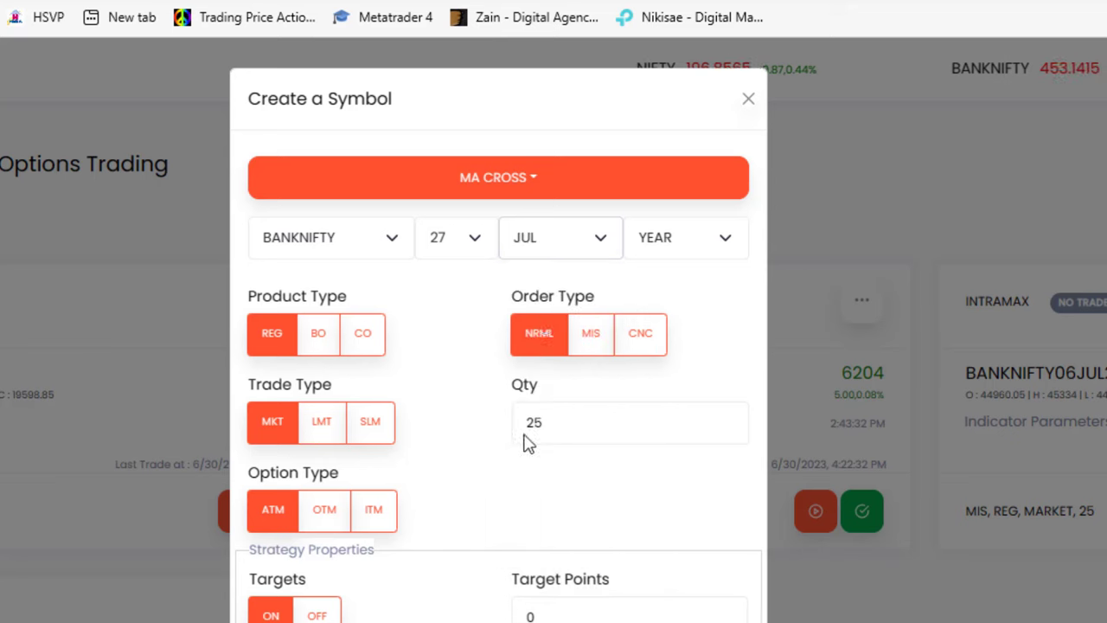
left_click(700, 237)
left_click(665, 298)
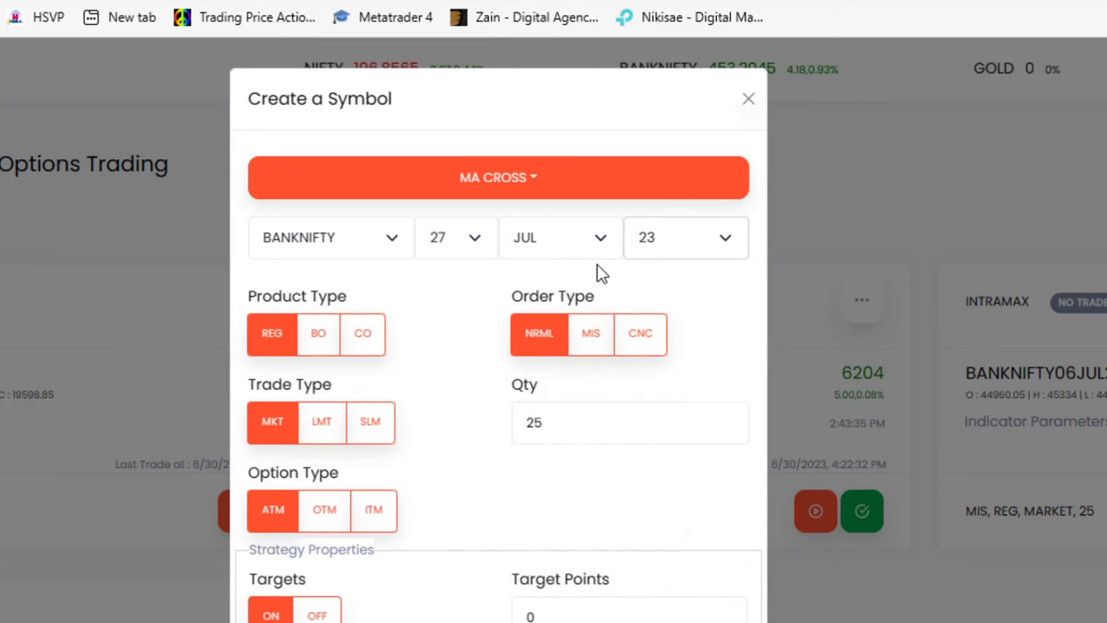
left_click(595, 348)
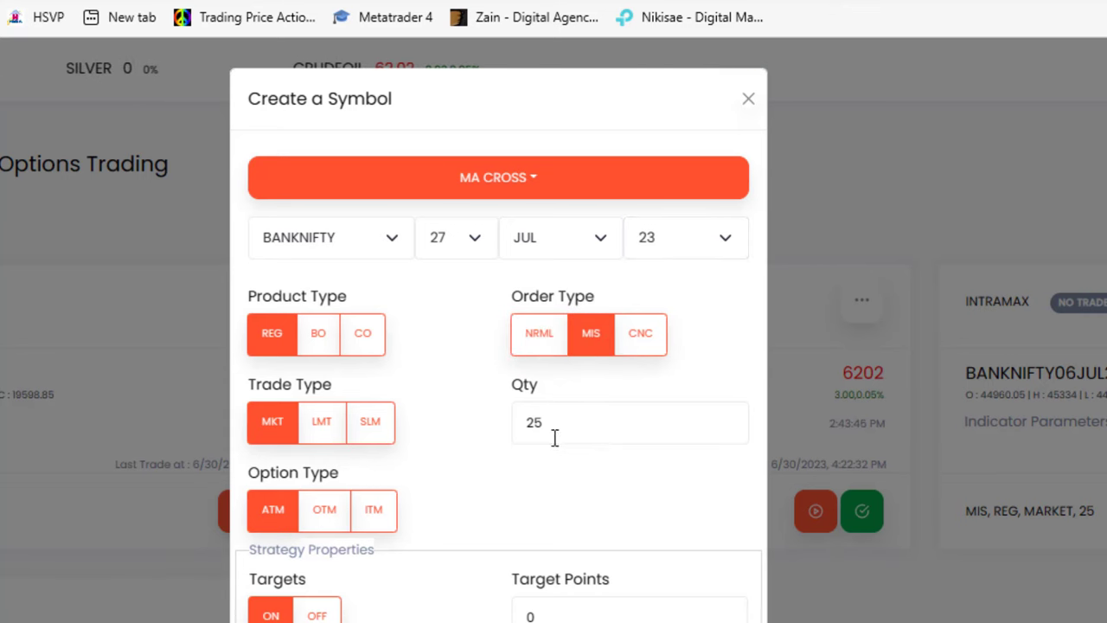
scroll(559, 536, "down", 3)
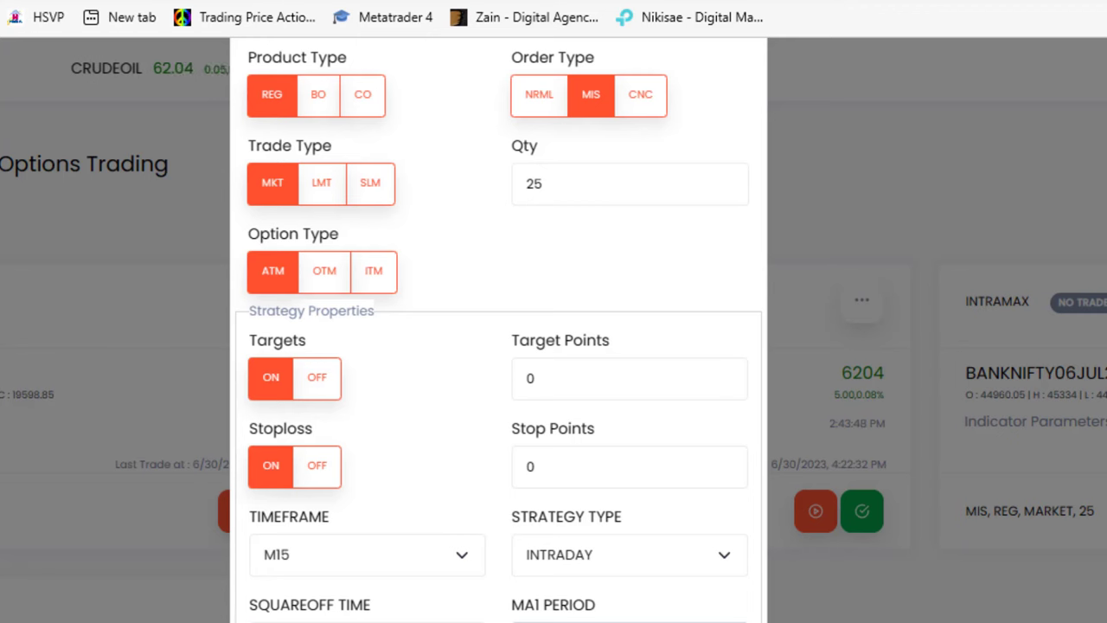
- Set M5 timeframe, turn targets and stoploss OFF, save, and start the BANKNIFTY27JUL23 strategy
left_click(363, 554)
left_click(308, 622)
scroll(296, 279, "down", 4)
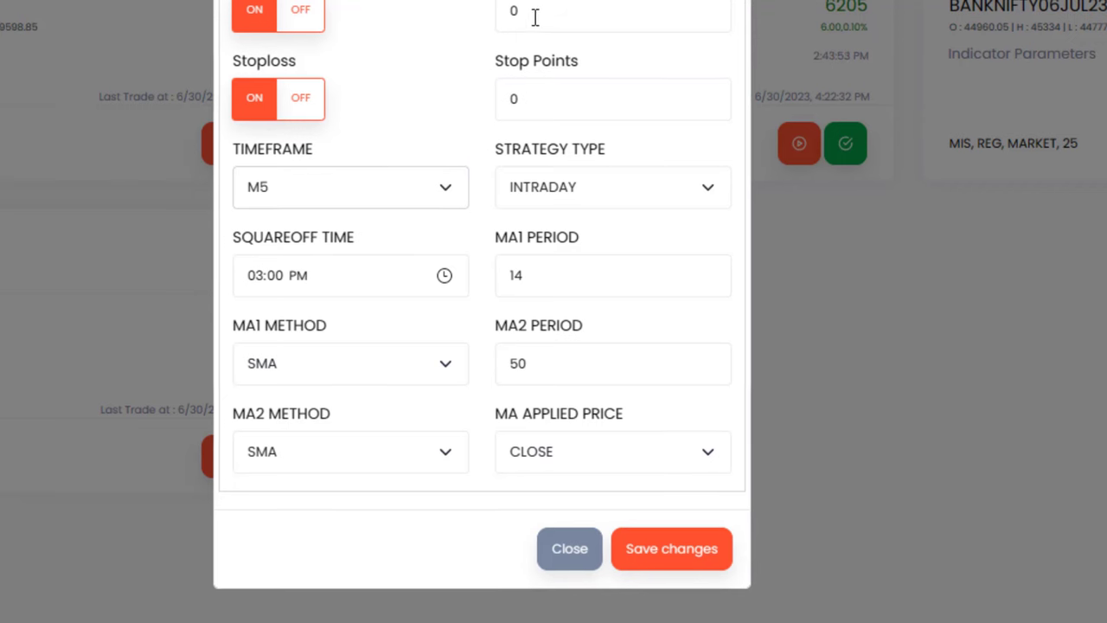
double_click(534, 17)
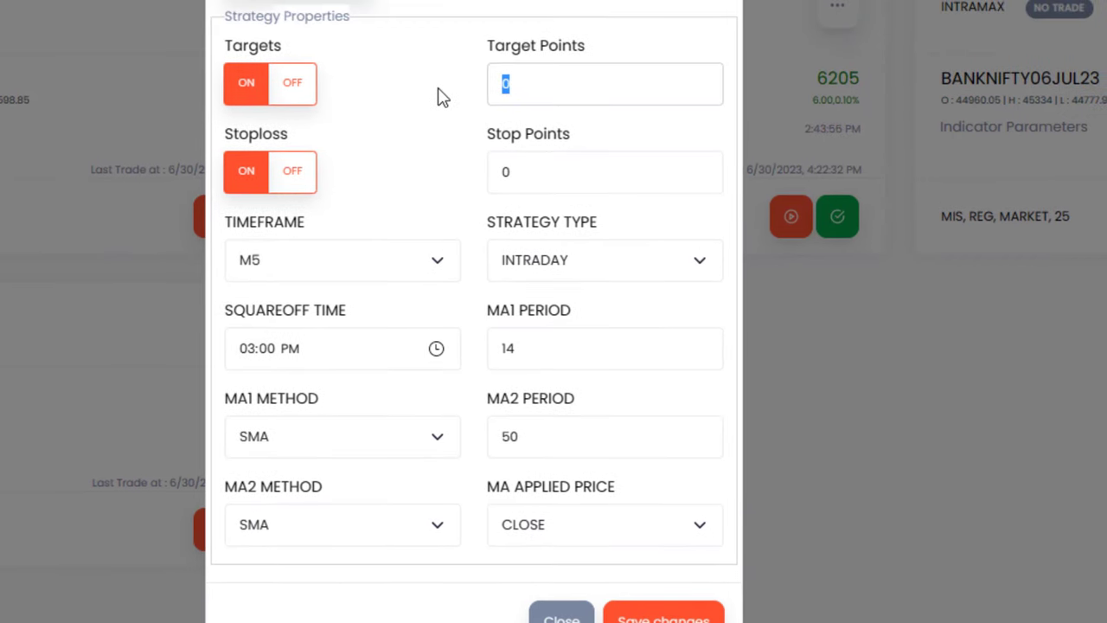
left_click(294, 86)
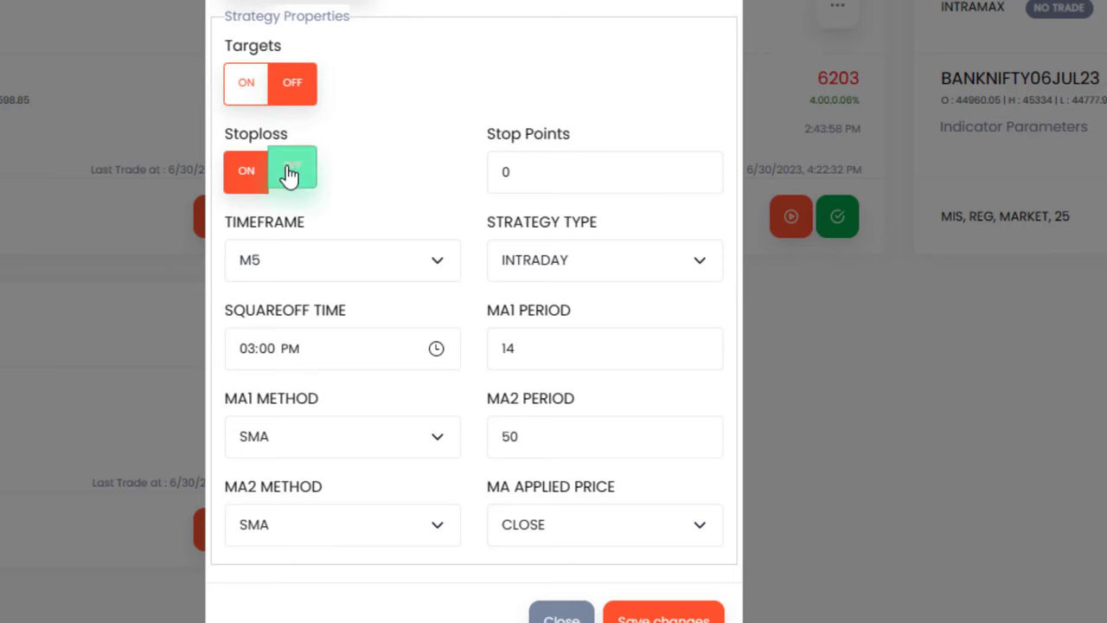
left_click(289, 172)
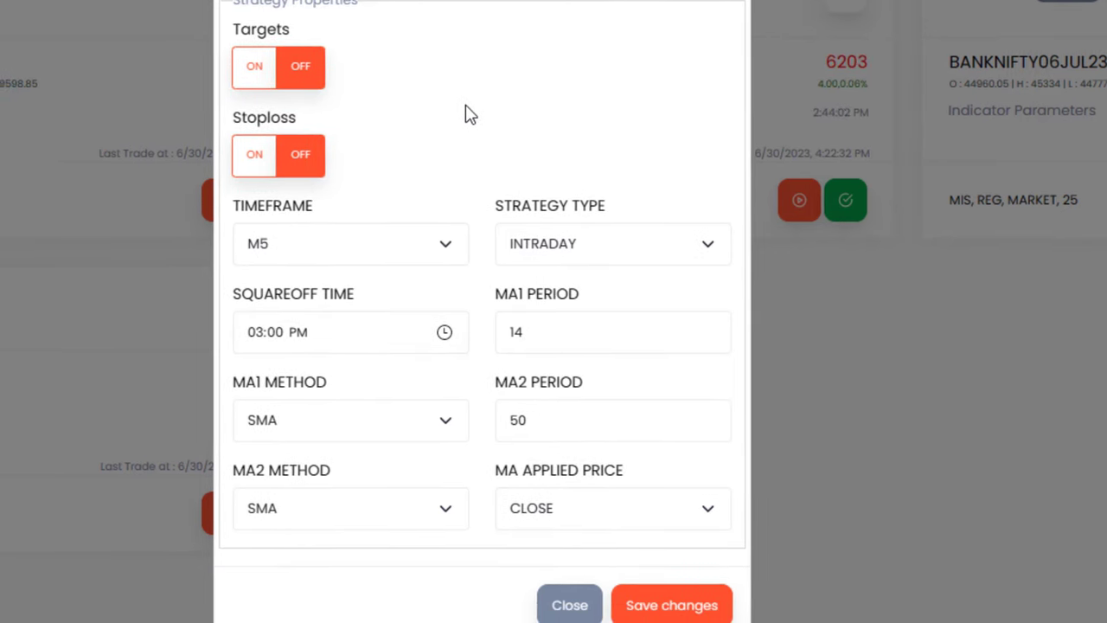
left_click(688, 611)
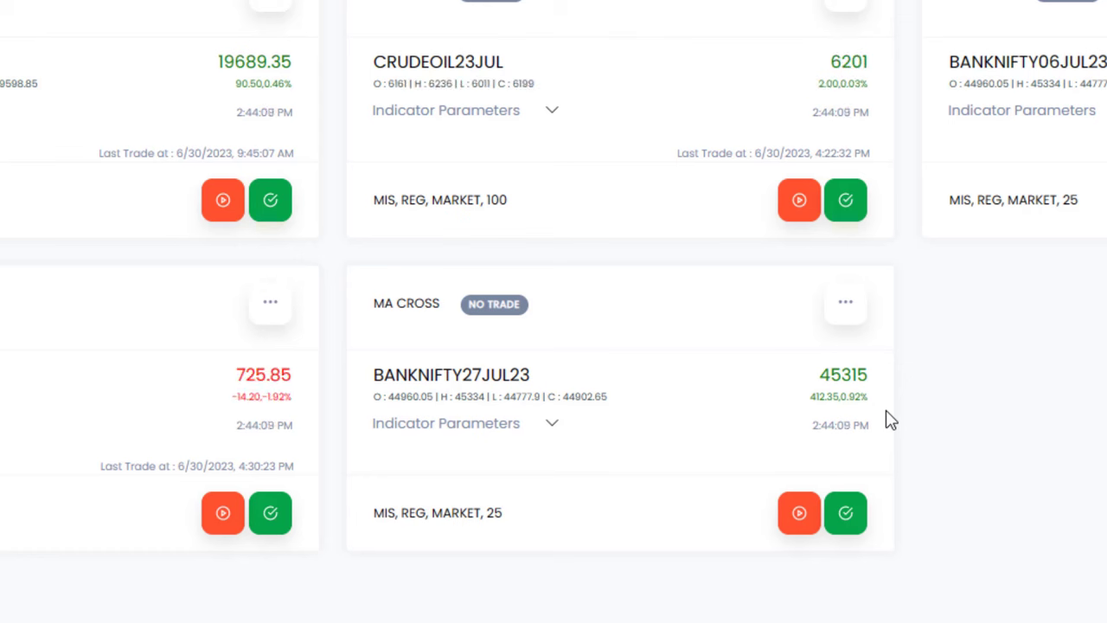
left_click(800, 513)
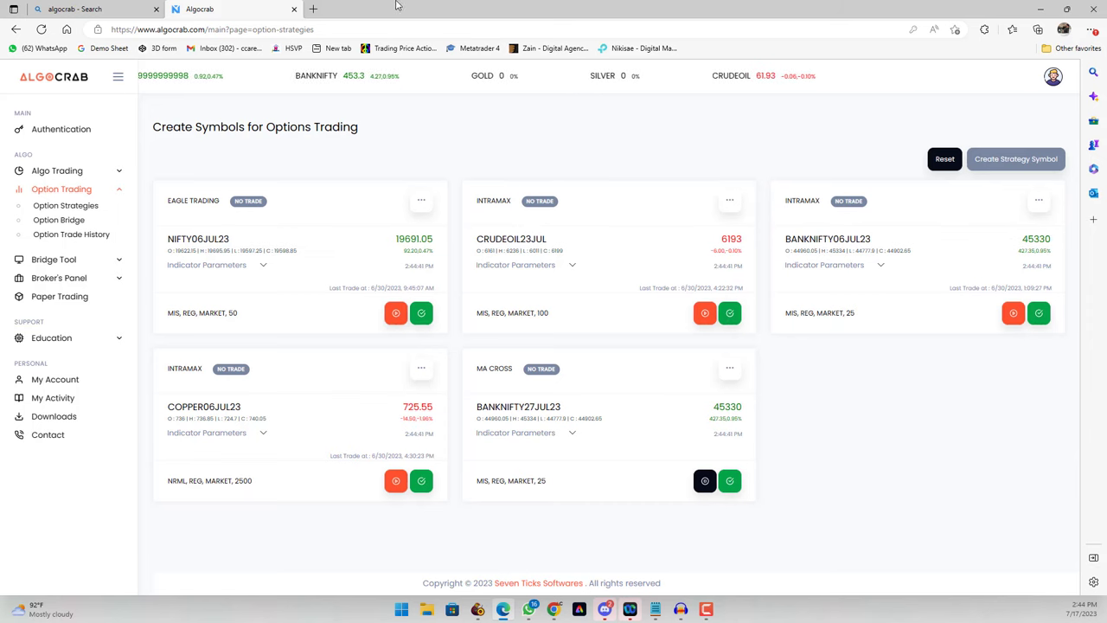
- Open TradingView in a new tab, chart the Nifty 50 Index, and search indicators for 'ma cross'
left_click(313, 9)
type("t")
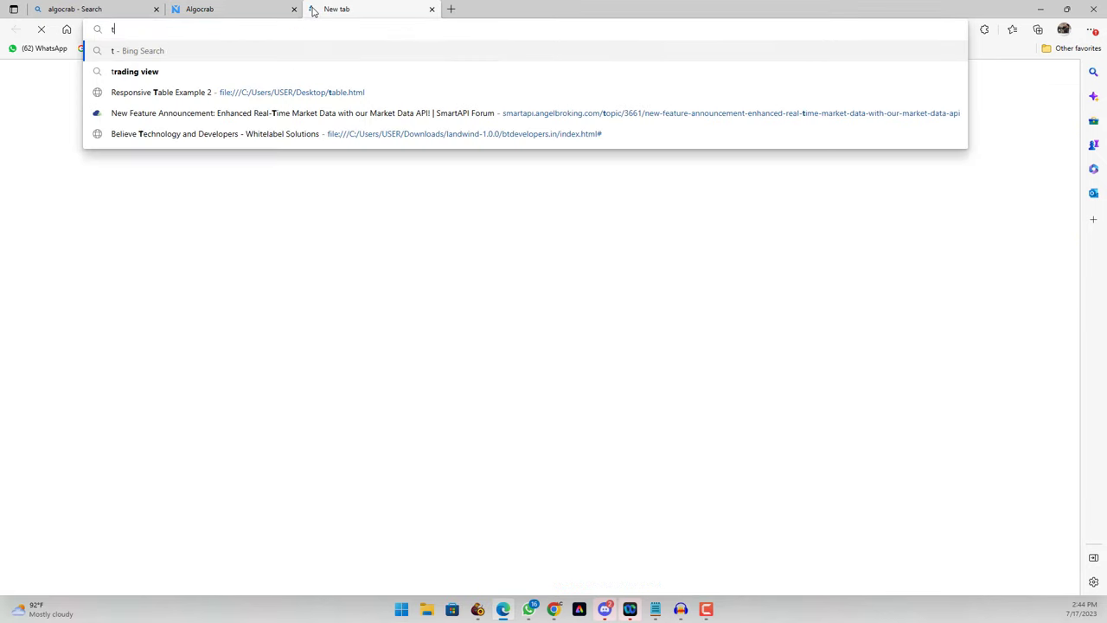
type("rade")
key("Return")
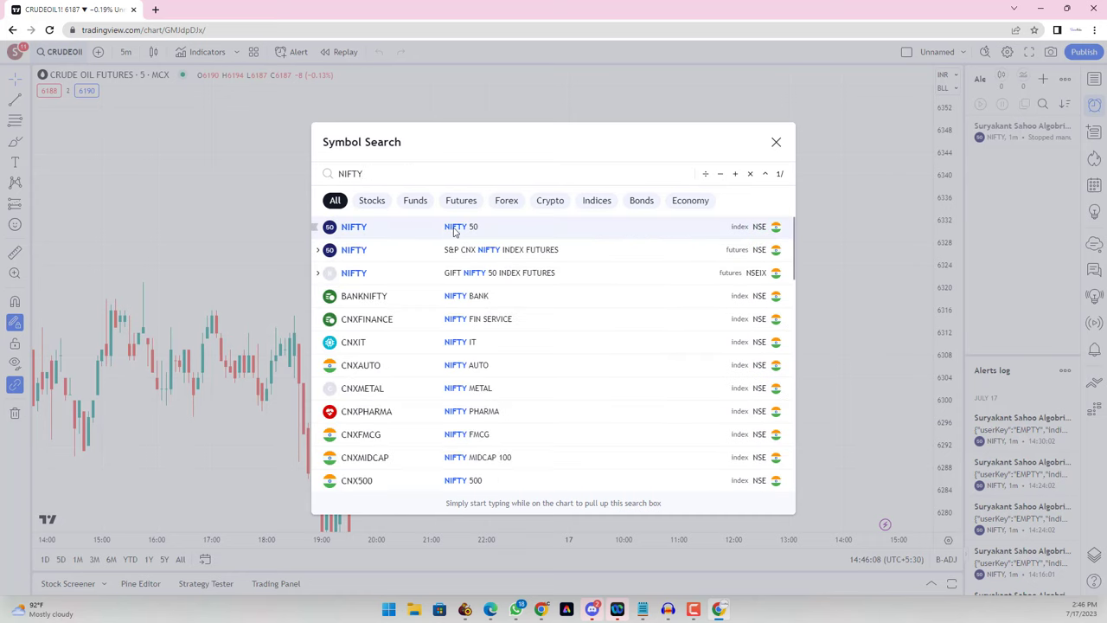
left_click(457, 231)
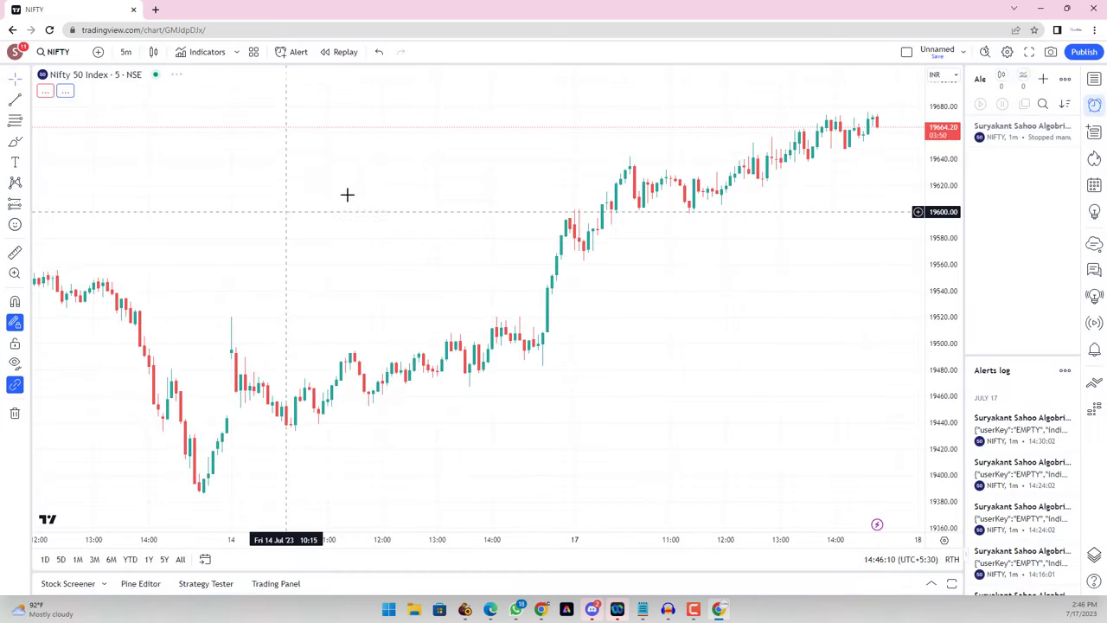
left_click(216, 55)
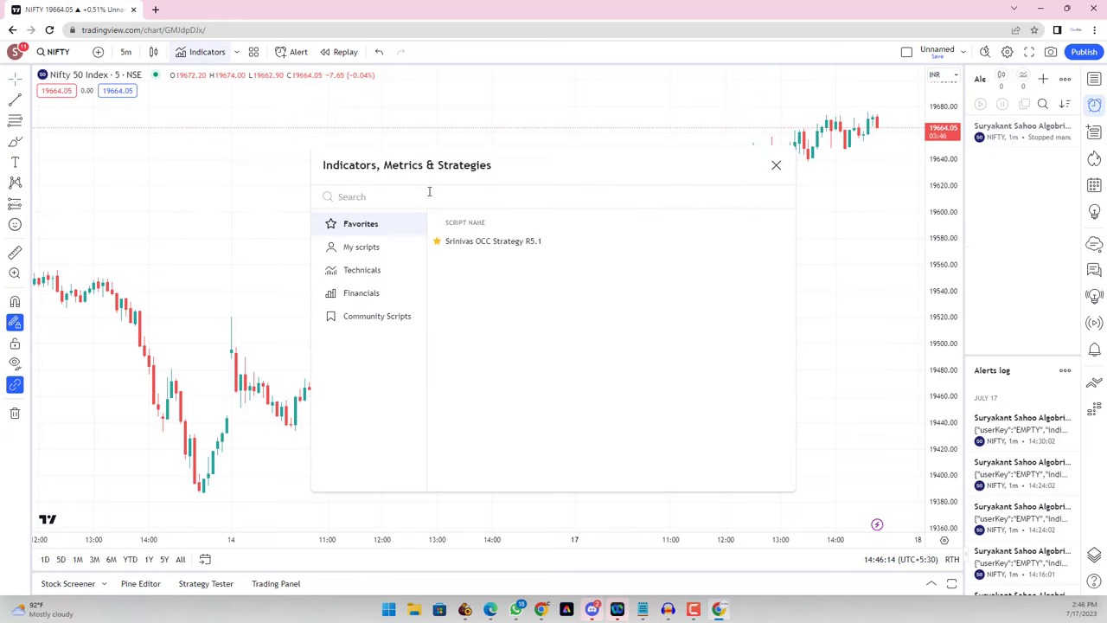
type("ma cr")
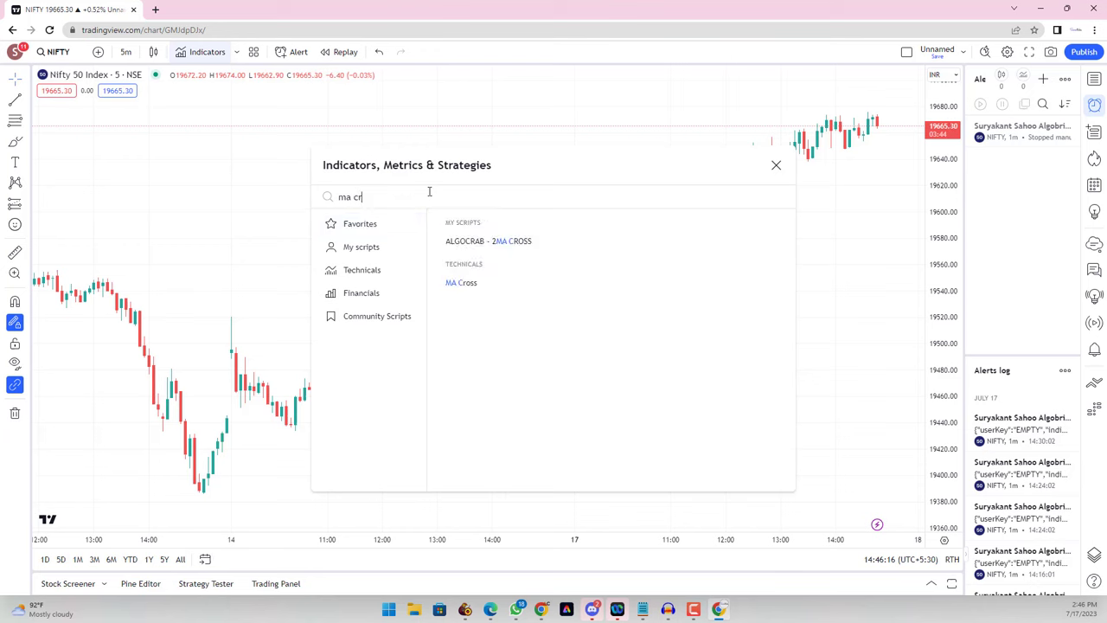
type("s")
key("BackSpace")
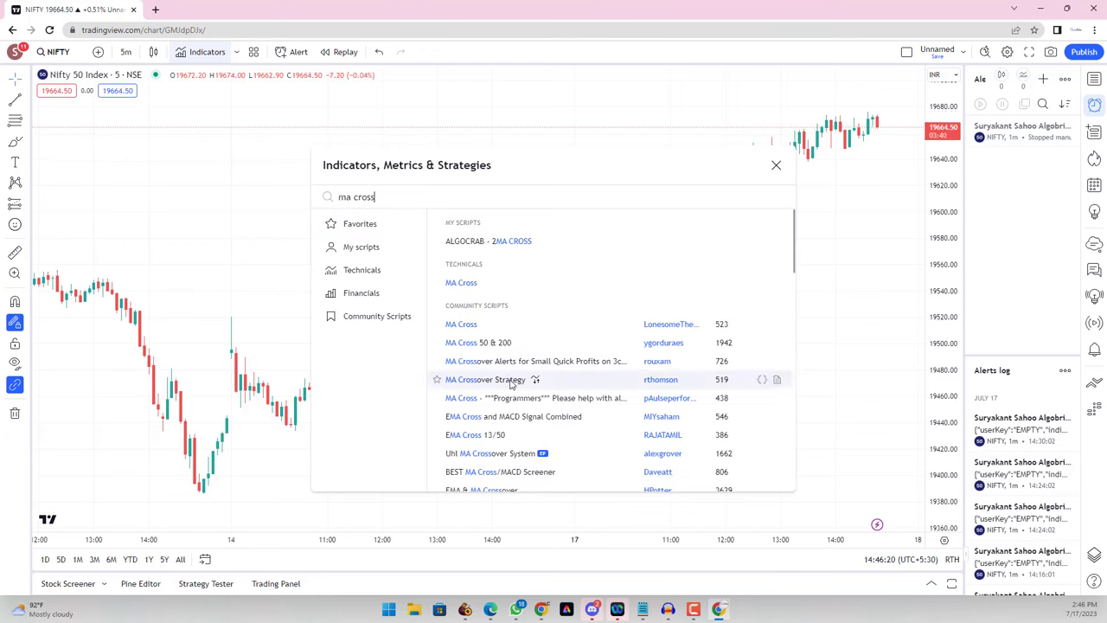
- Add the MA Crossover Strategy to the chart with SMA lengths 14 and 50
left_click(512, 384)
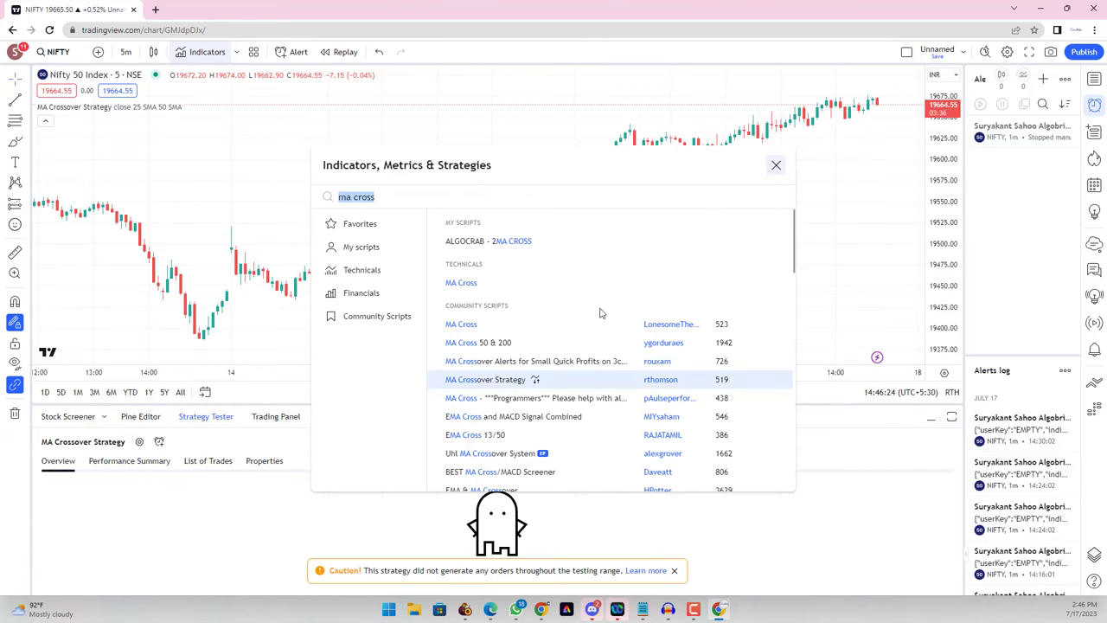
left_click(776, 167)
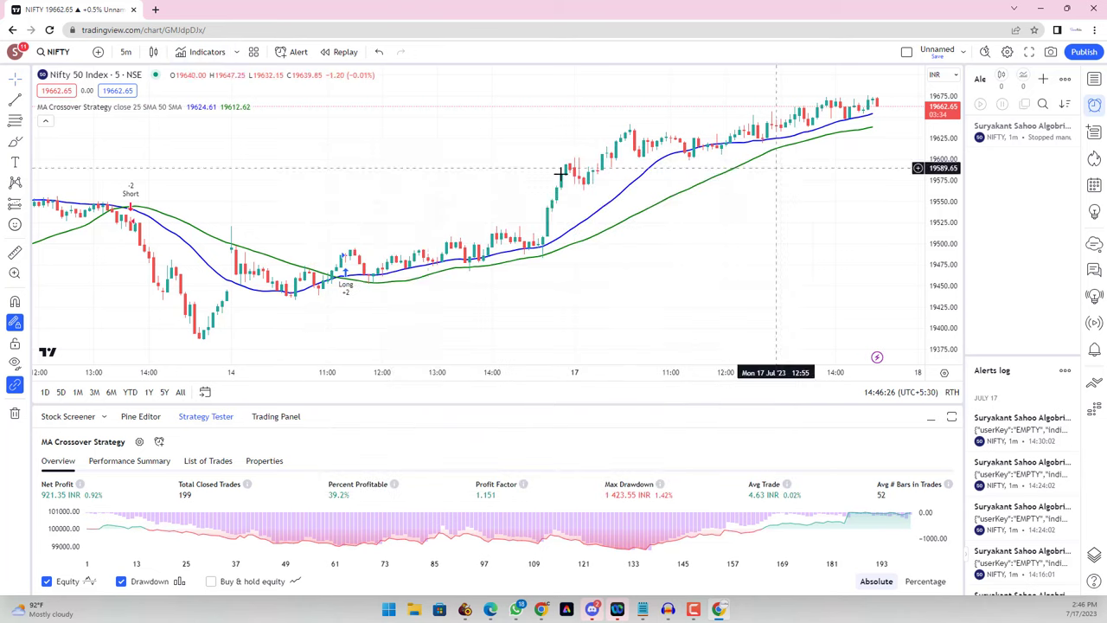
left_click_drag(331, 404, 336, 343)
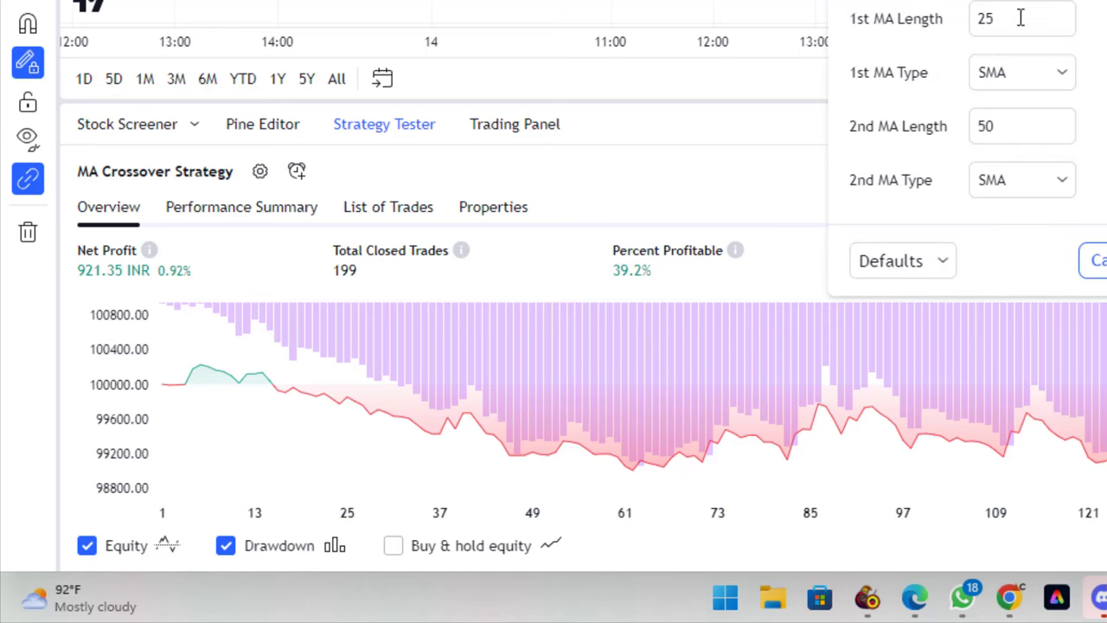
double_click(1021, 18)
type("14")
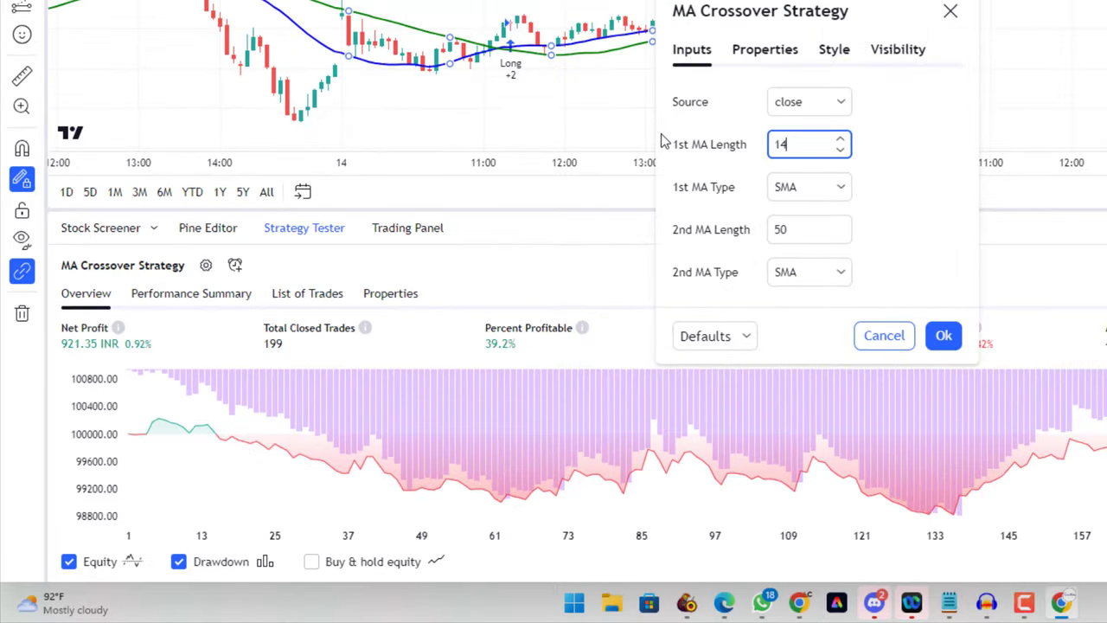
left_click(801, 226)
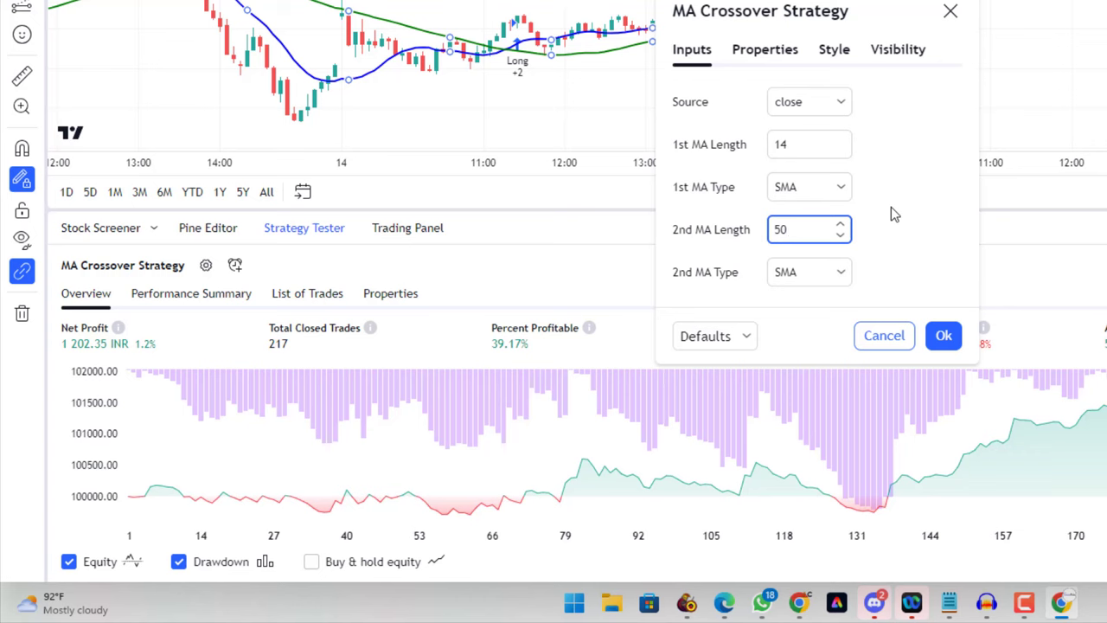
left_click(941, 341)
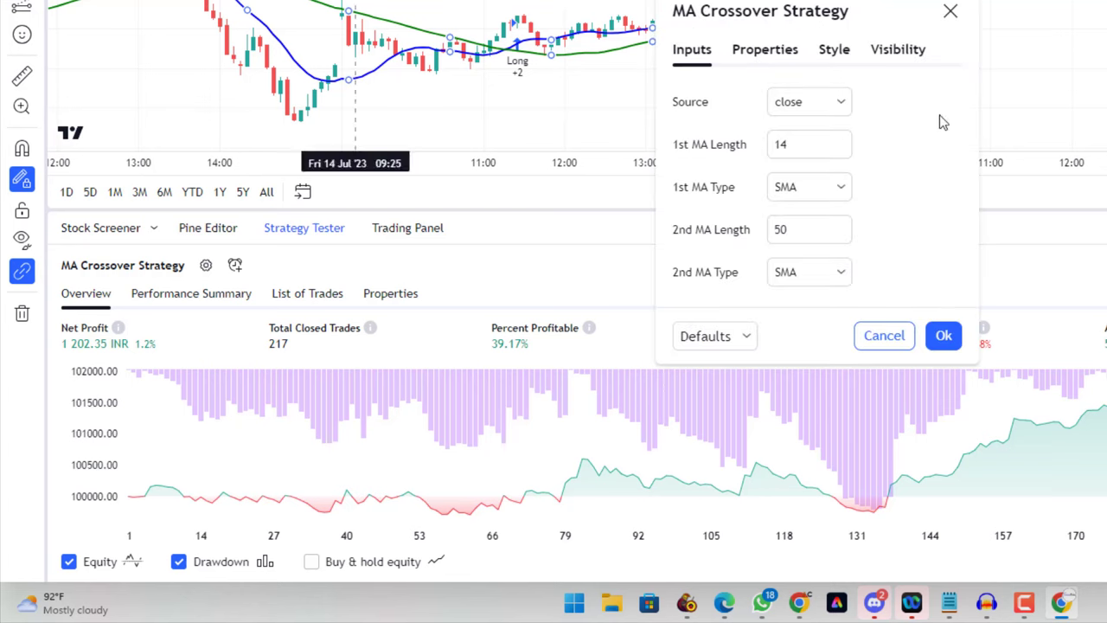
- Set the strategy's order size to 50 contracts and rerun the backtest
left_click(756, 58)
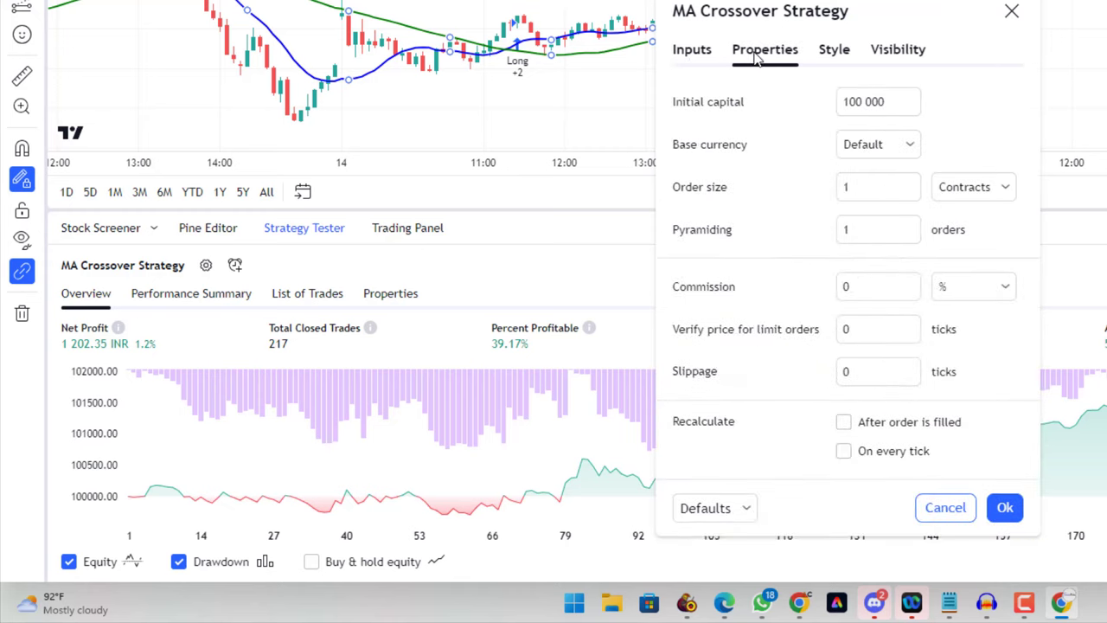
left_click(865, 101)
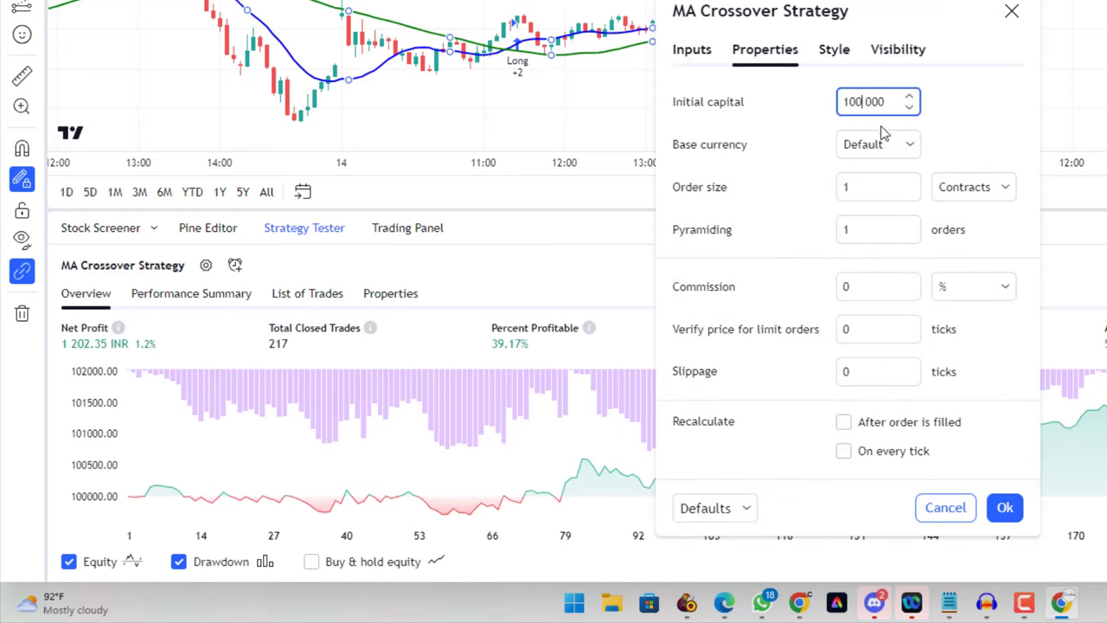
left_click(868, 186)
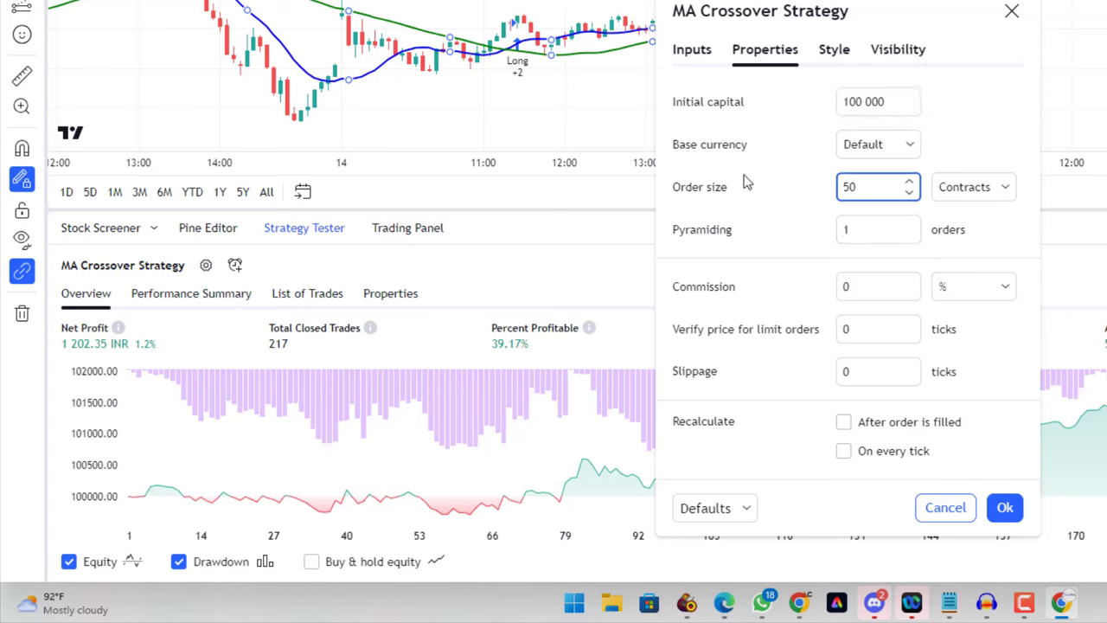
left_click(763, 213)
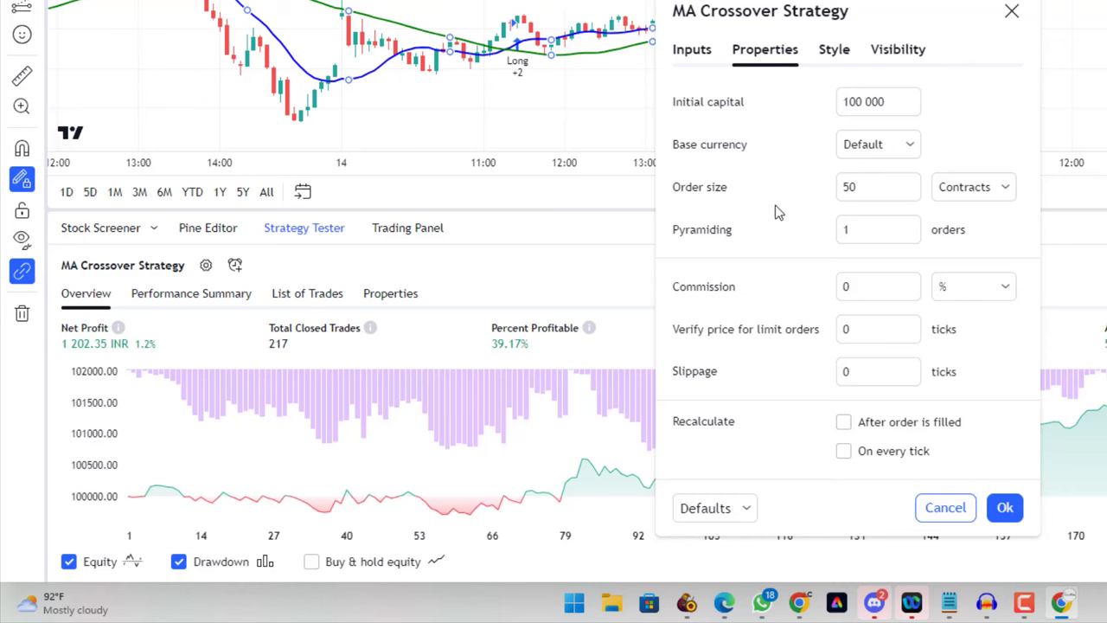
left_click(1006, 516)
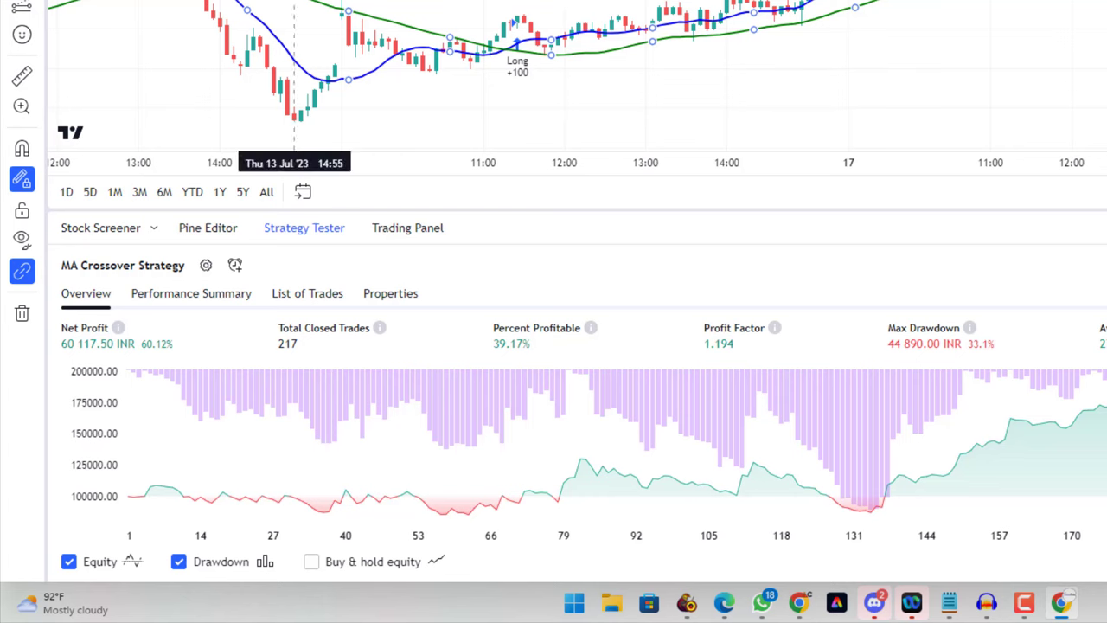
- Try trial MA lengths in the strategy inputs: 2nd MA 27, then 25 and 60
left_click(206, 265)
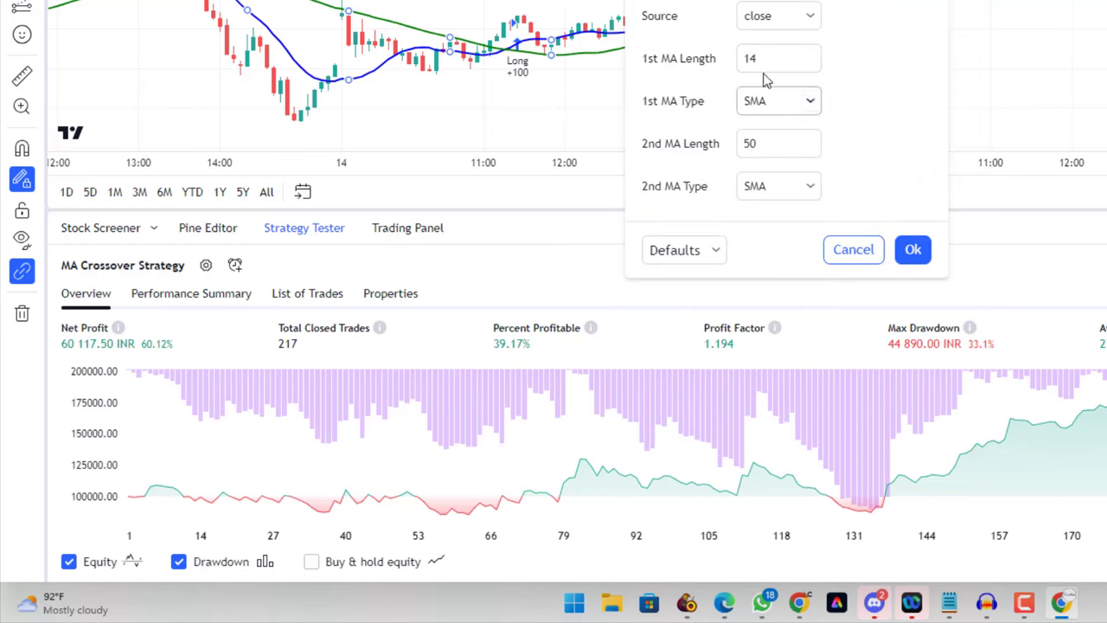
double_click(770, 58)
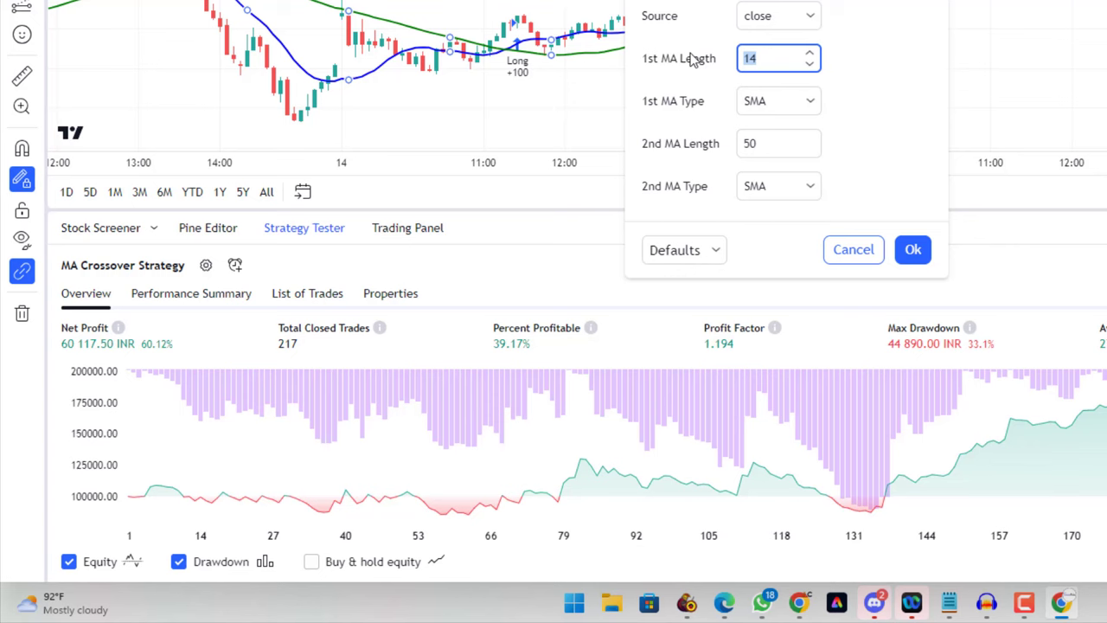
double_click(769, 144)
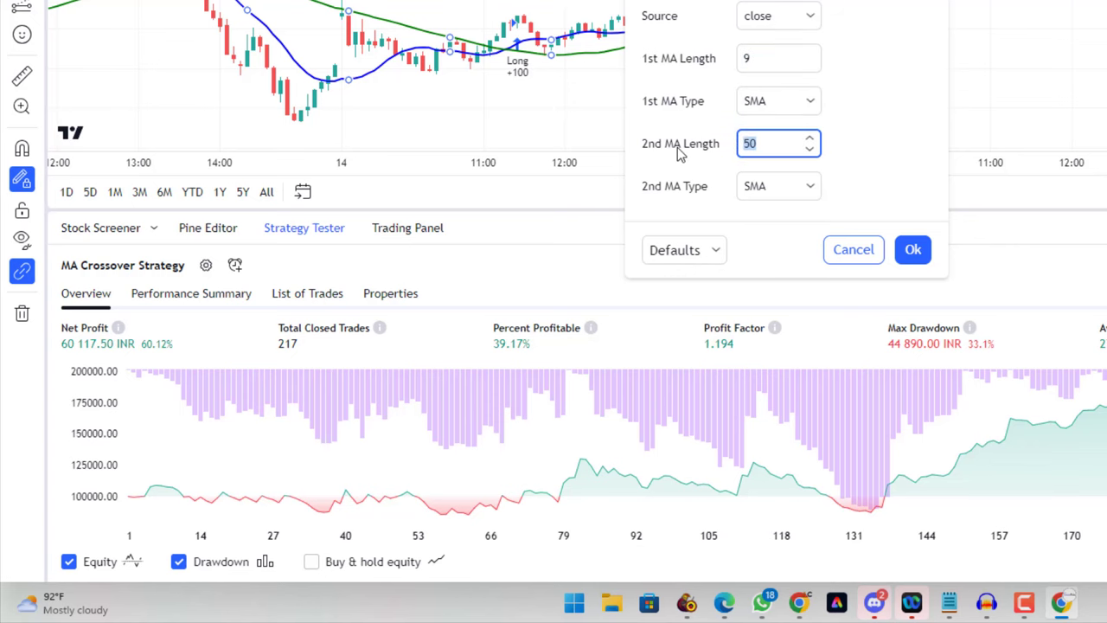
type("27")
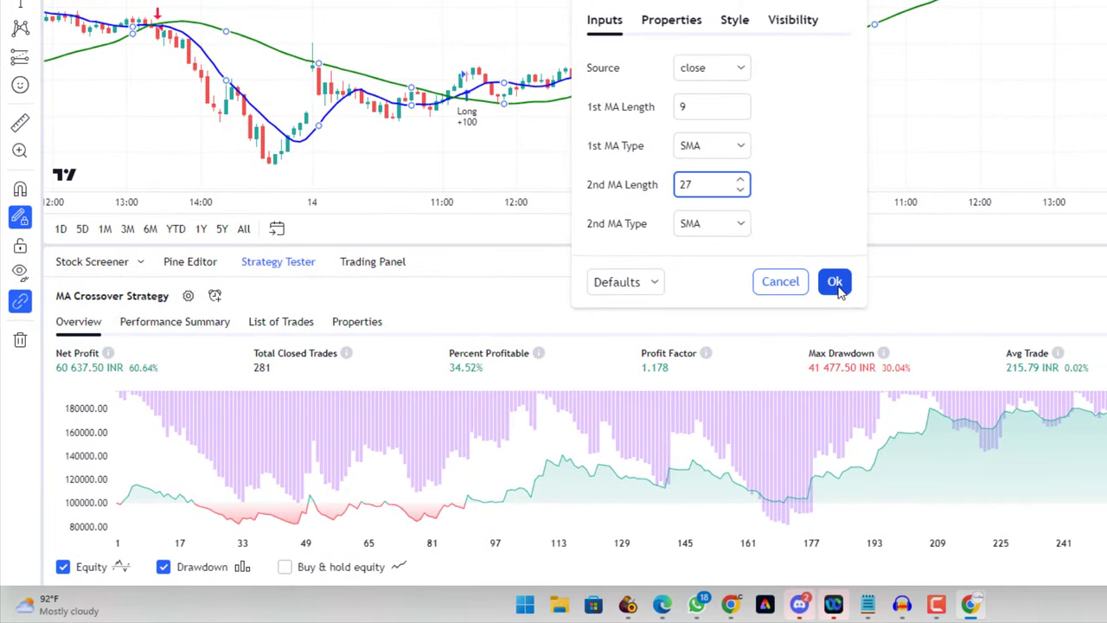
left_click(597, 110)
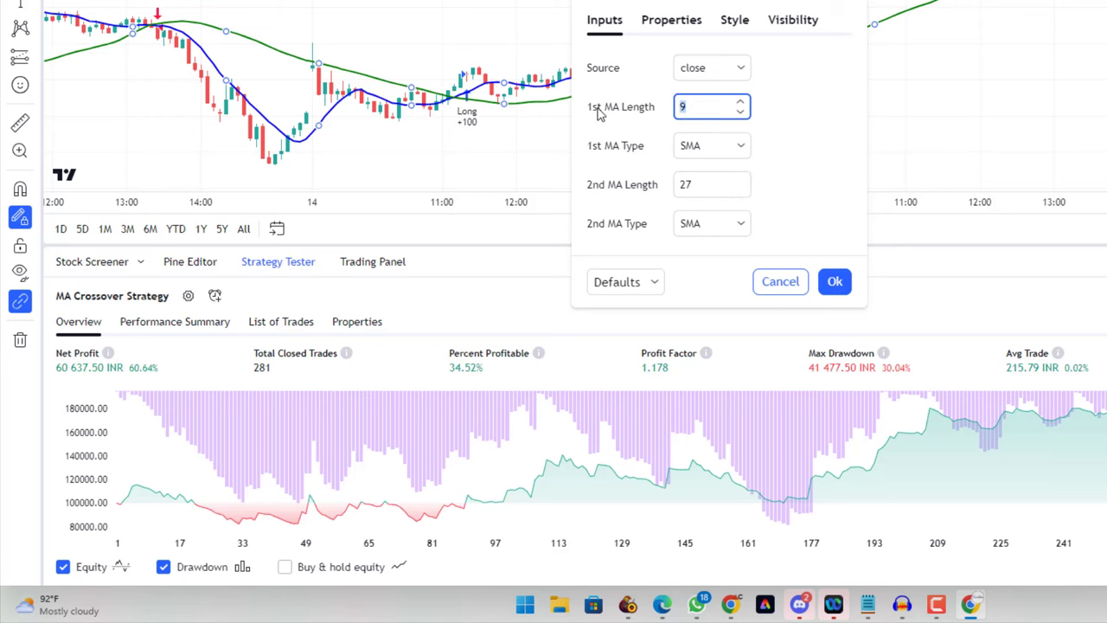
type("25")
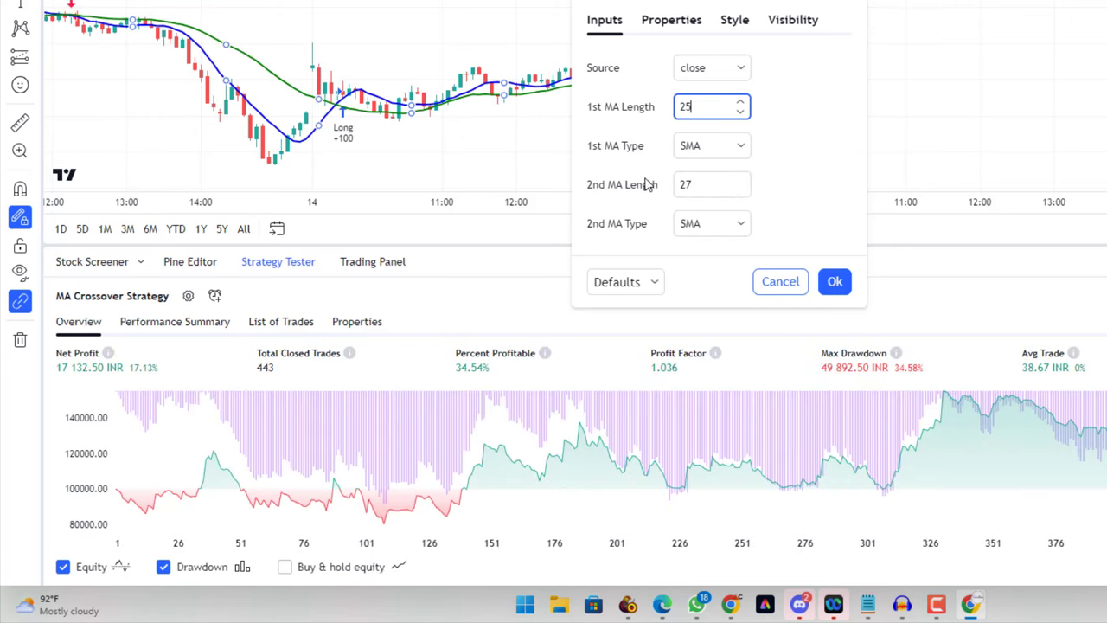
left_click(644, 191)
type("60")
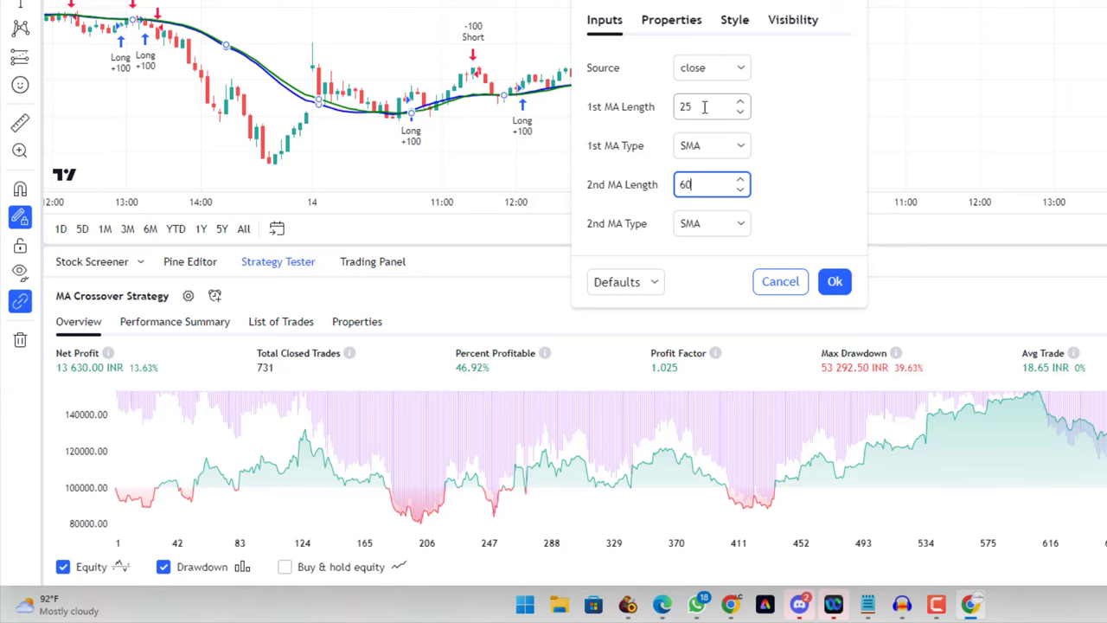
- Set 1st MA Length to 14 and 2nd MA Length to 25, and apply
left_click(613, 109)
type("14")
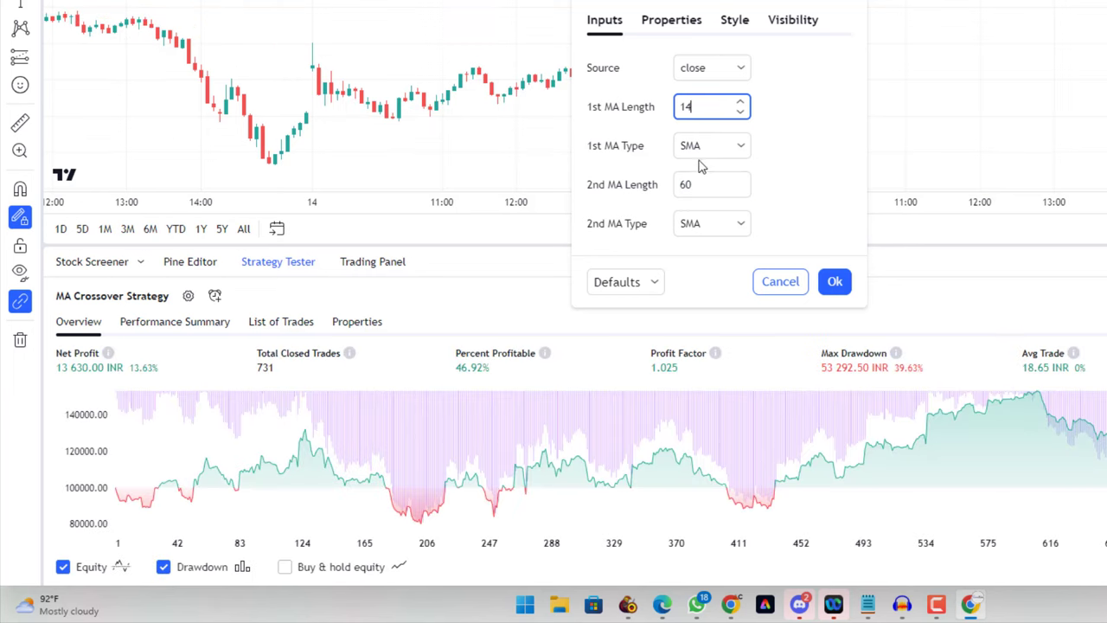
left_click(675, 188)
type("25")
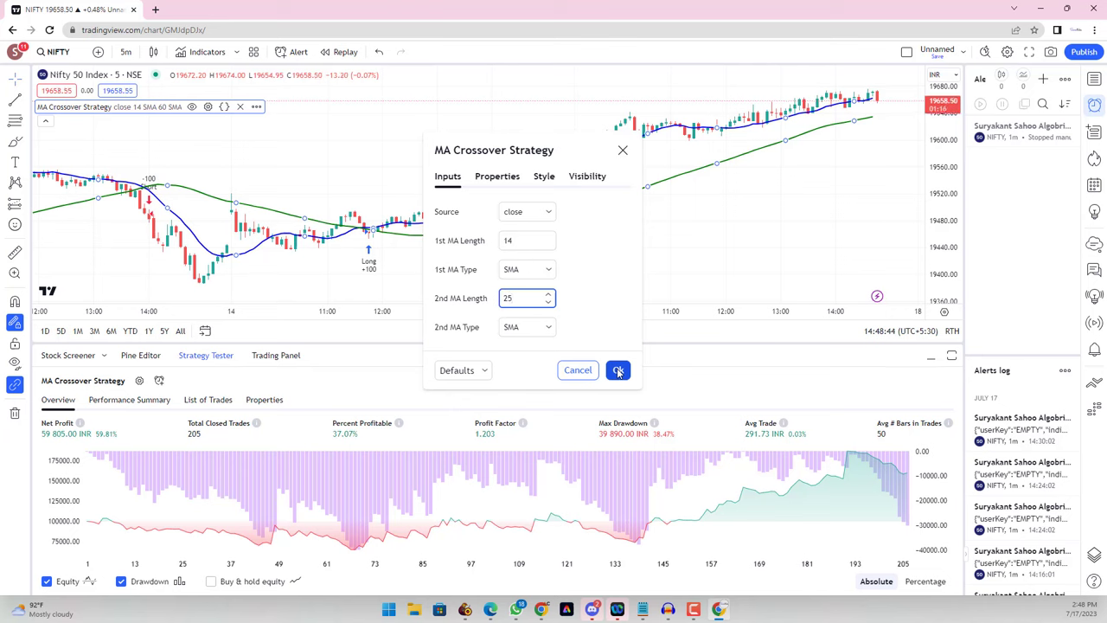
left_click(618, 371)
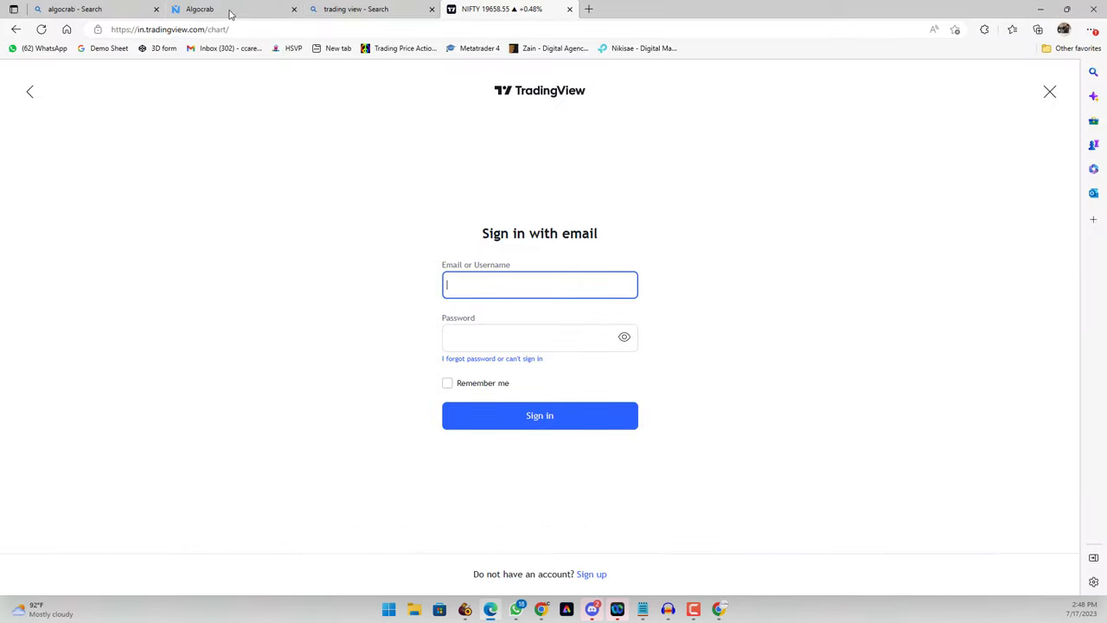
- In Algocrab, open the Algo Trading strategies dashboard and switch the account to Paper Trading
left_click(231, 13)
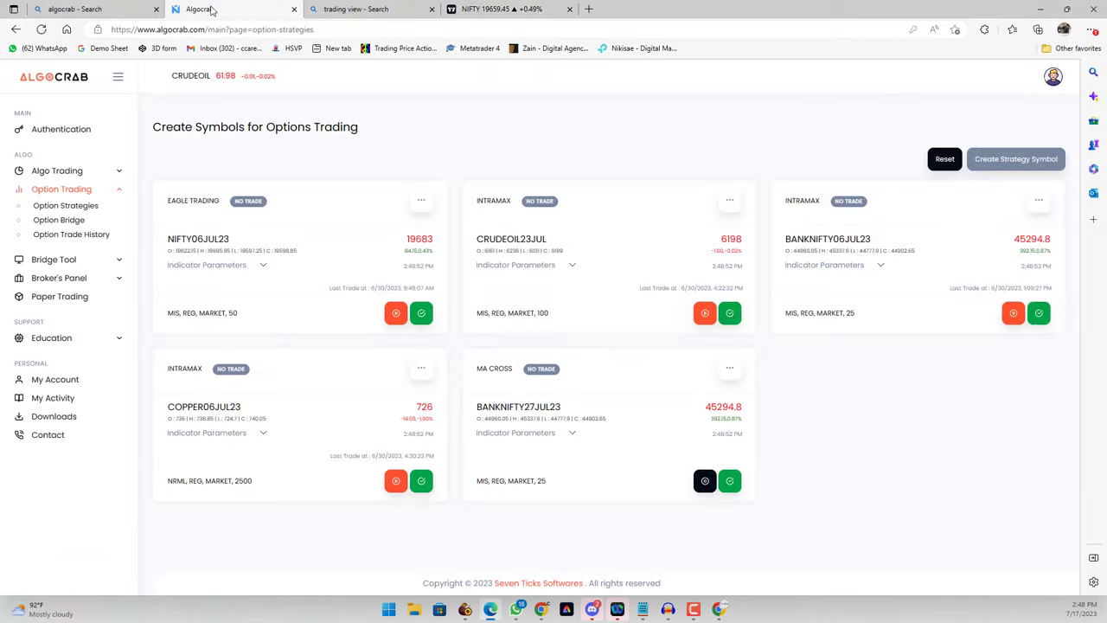
left_click(57, 132)
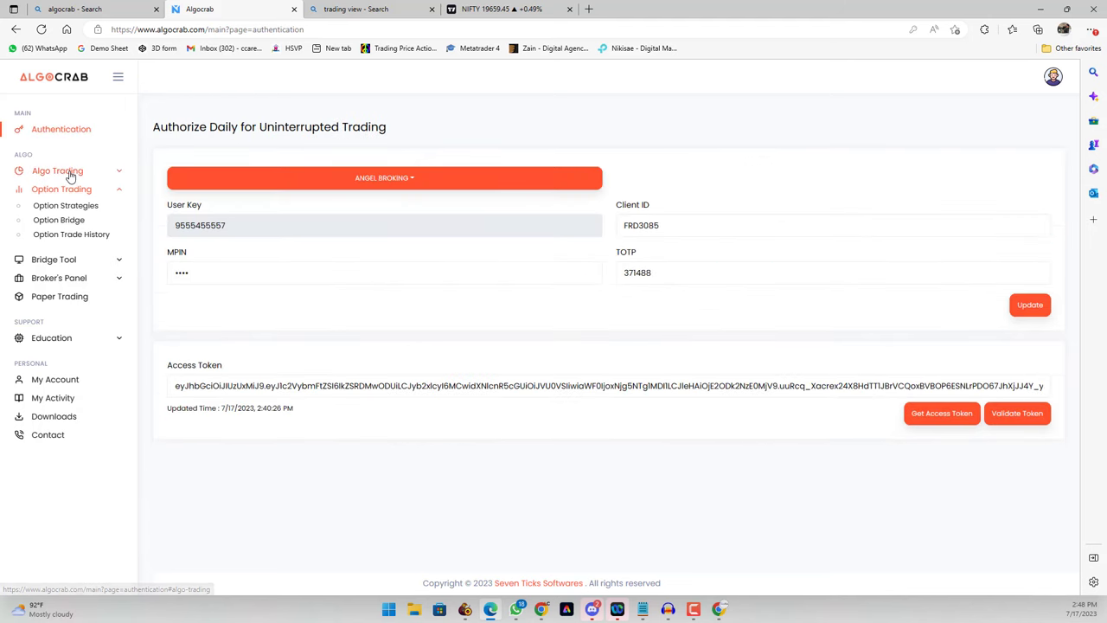
left_click(69, 172)
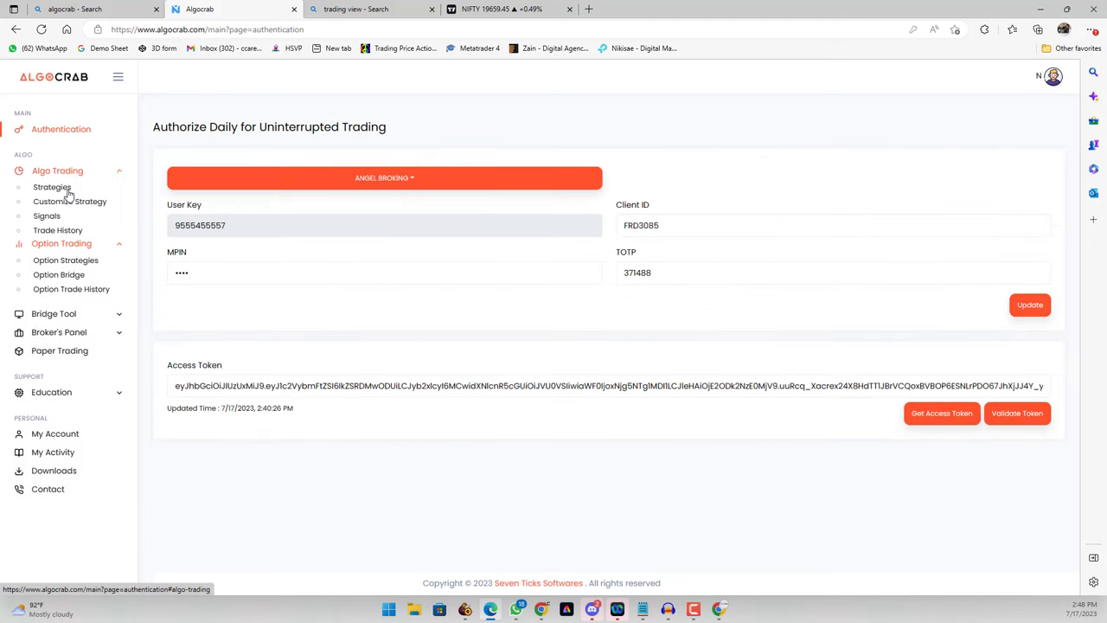
left_click(67, 256)
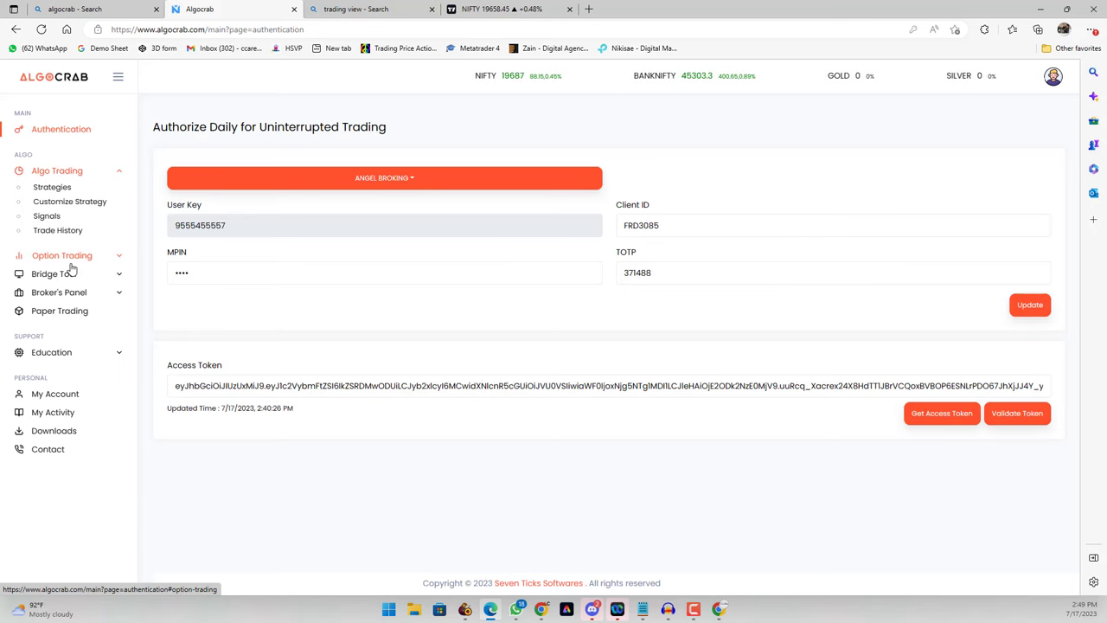
left_click(52, 189)
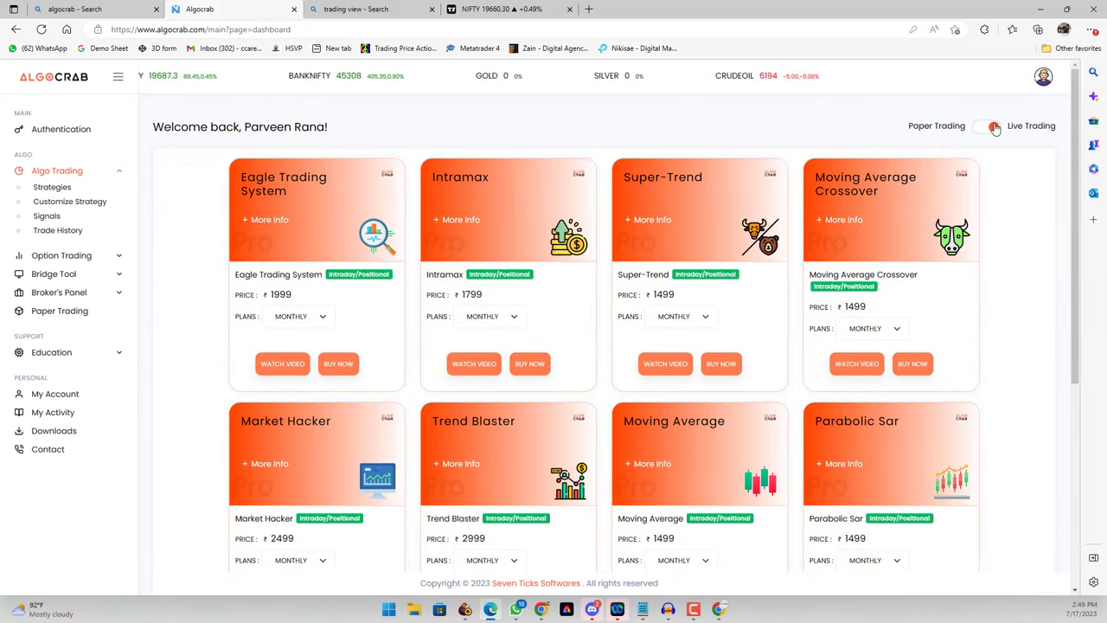
left_click(996, 130)
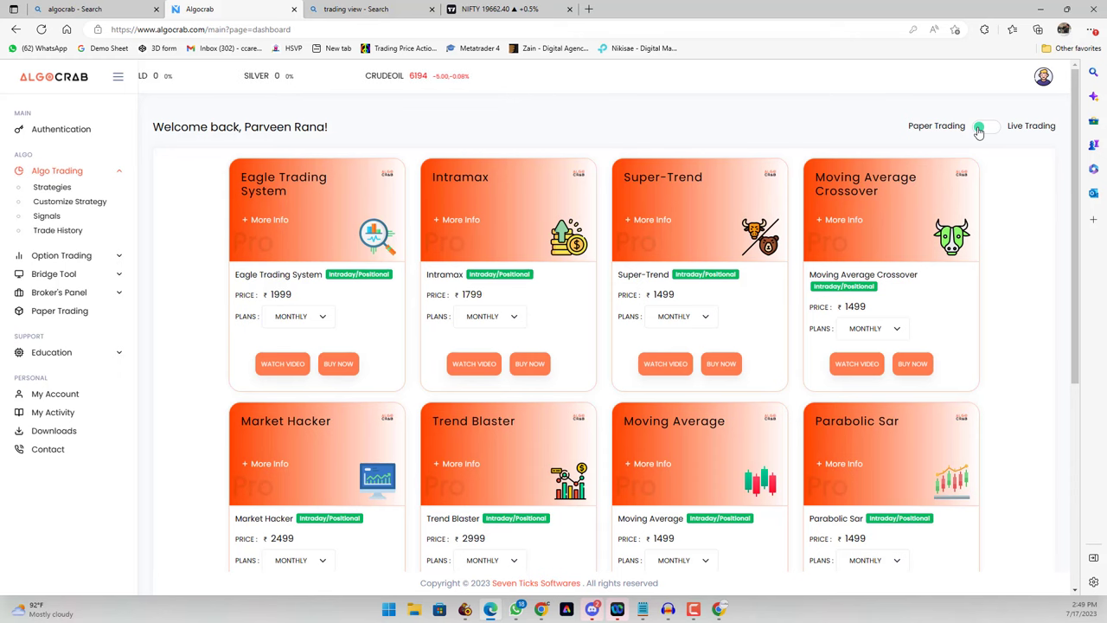
- Review trade signals filtered to the INTRAMAX strategy, then go to the Contact page
left_click(47, 216)
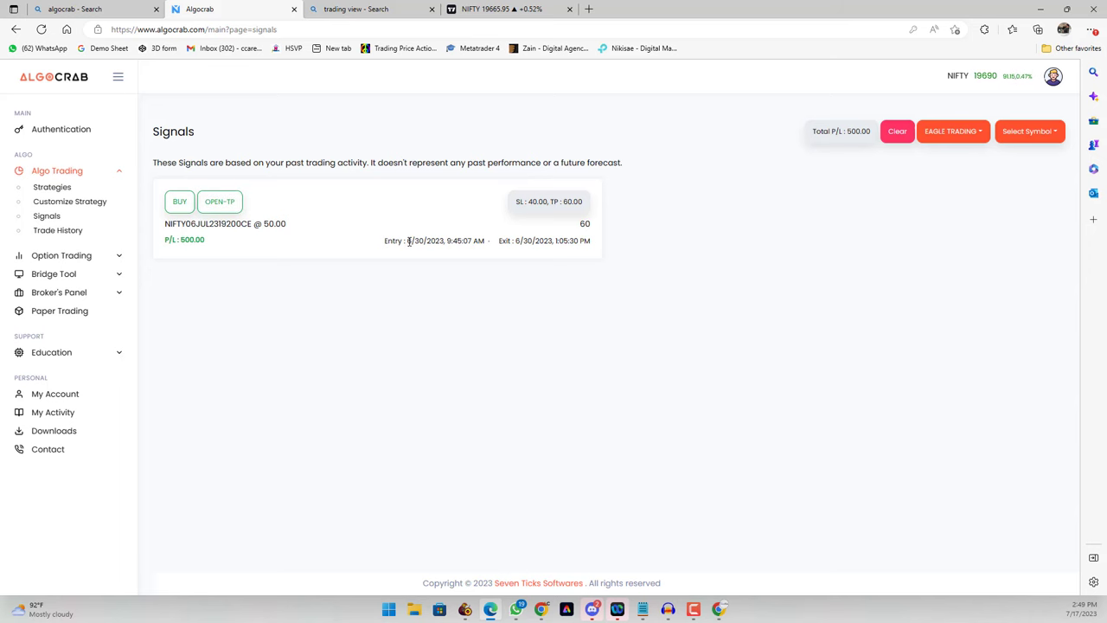
left_click_drag(406, 241, 593, 241)
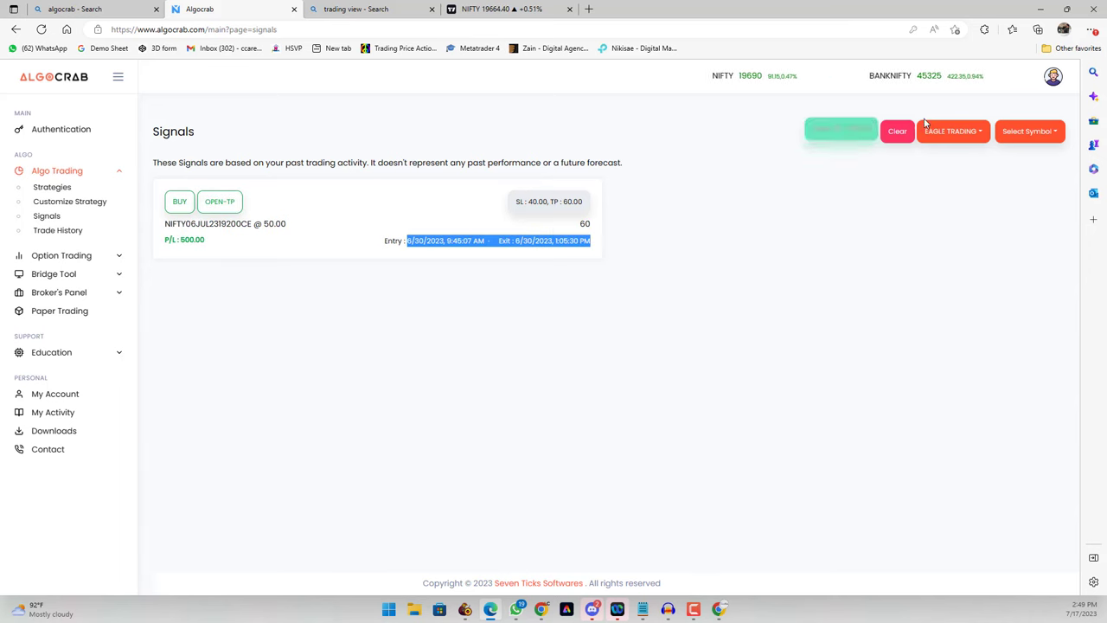
left_click(949, 136)
left_click(949, 167)
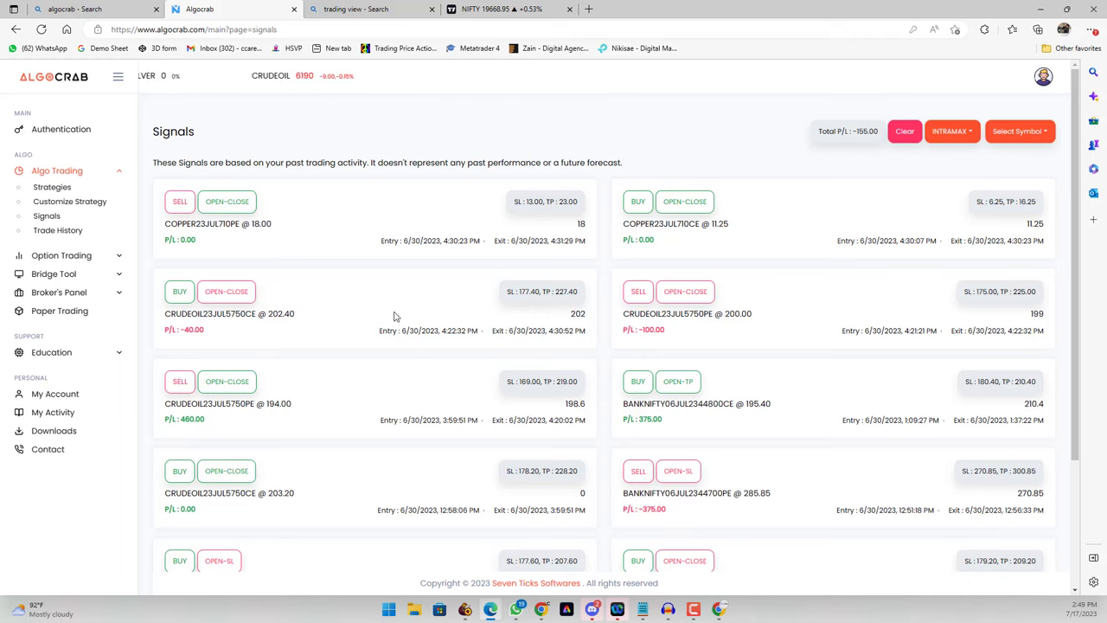
left_click(47, 450)
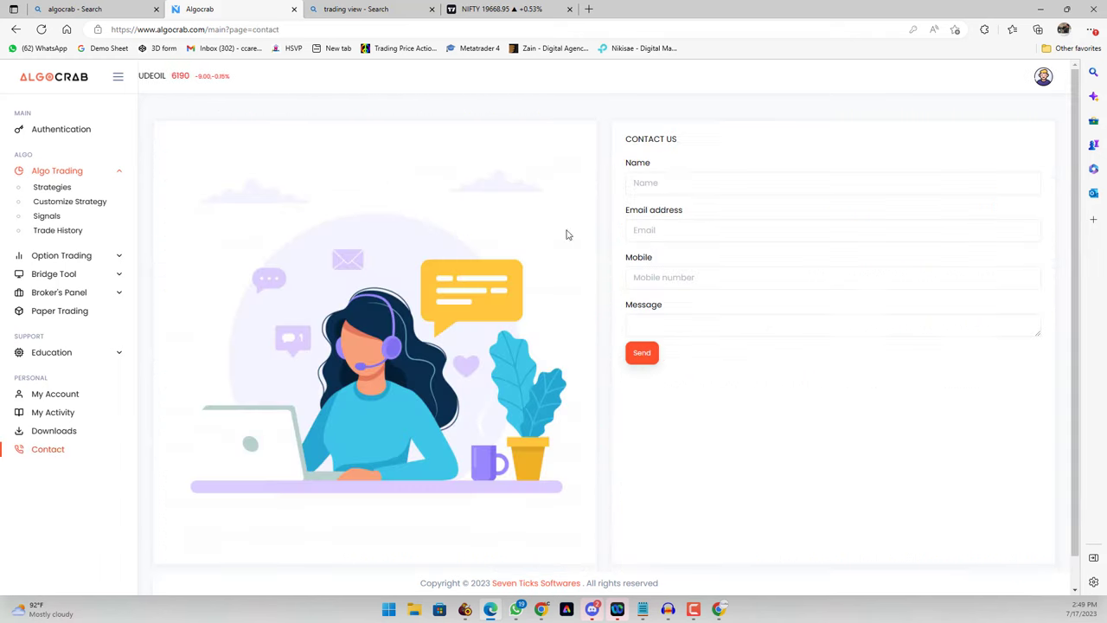